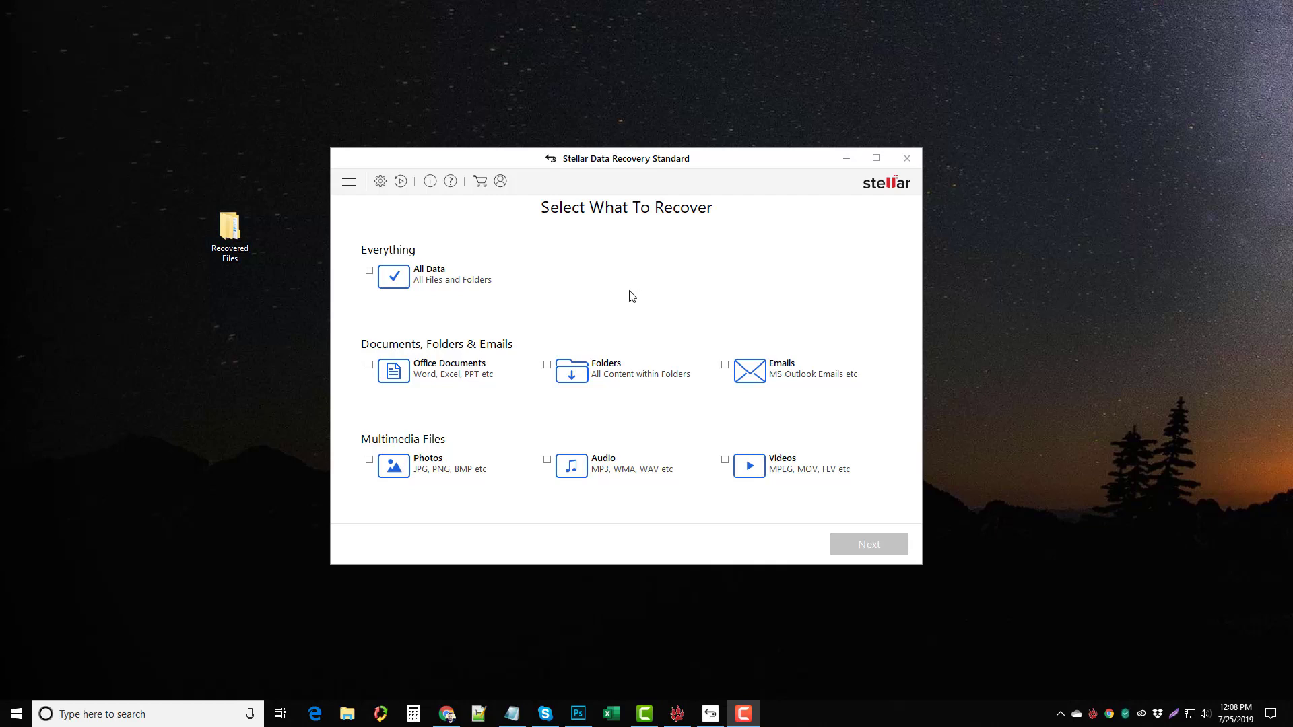
- Tick All Data so every category is selected, then continue to the Select Location page
left_click(369, 272)
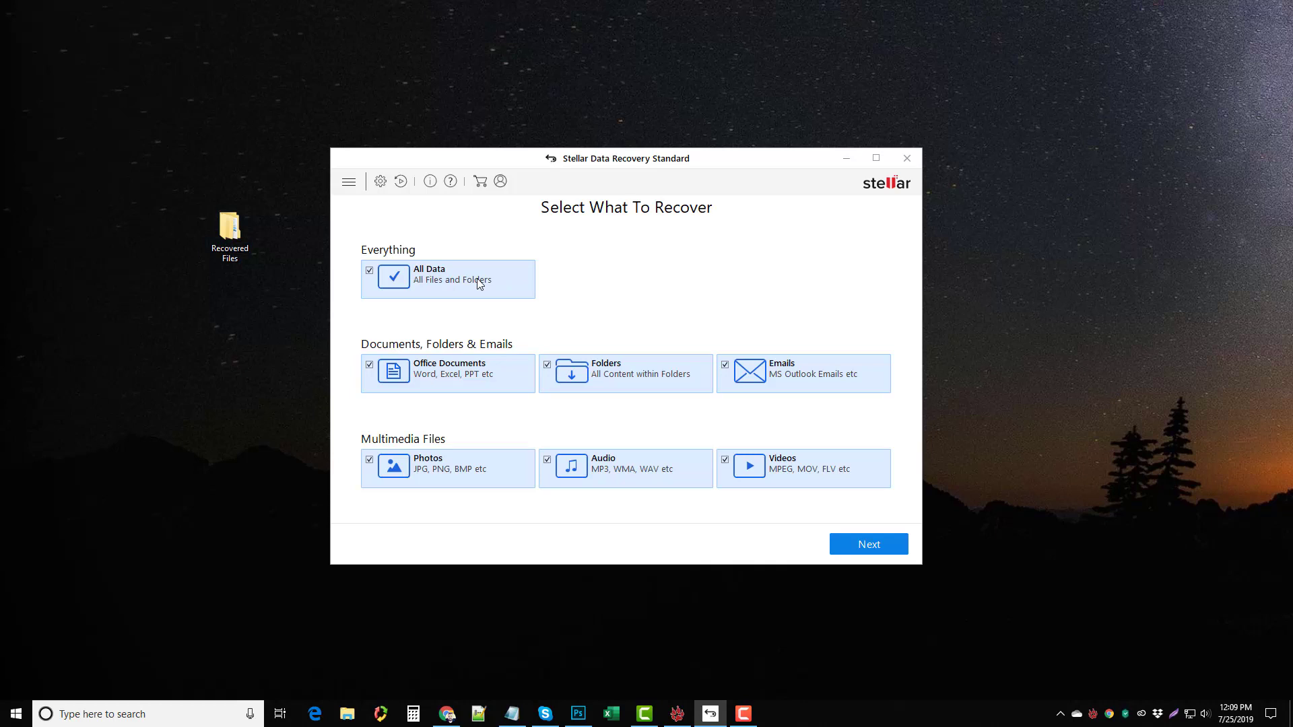
key("F10")
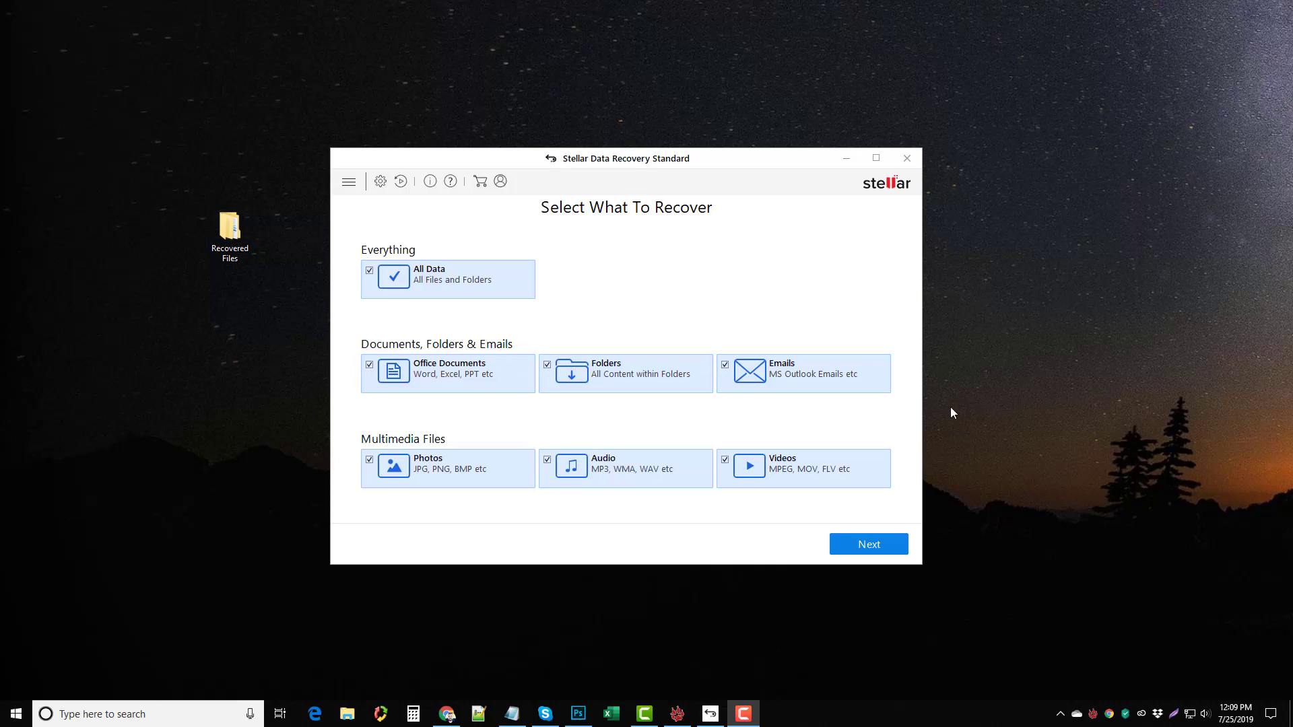
left_click(642, 311)
left_click(369, 271)
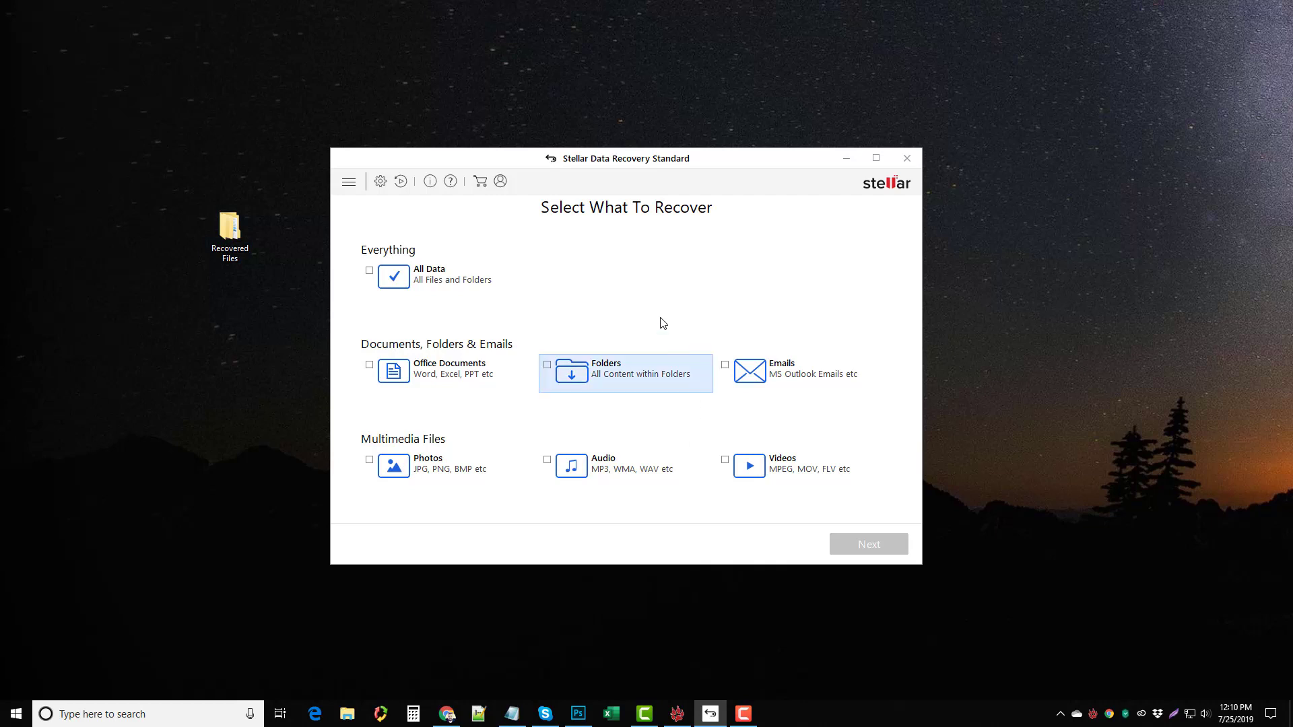
left_click(381, 296)
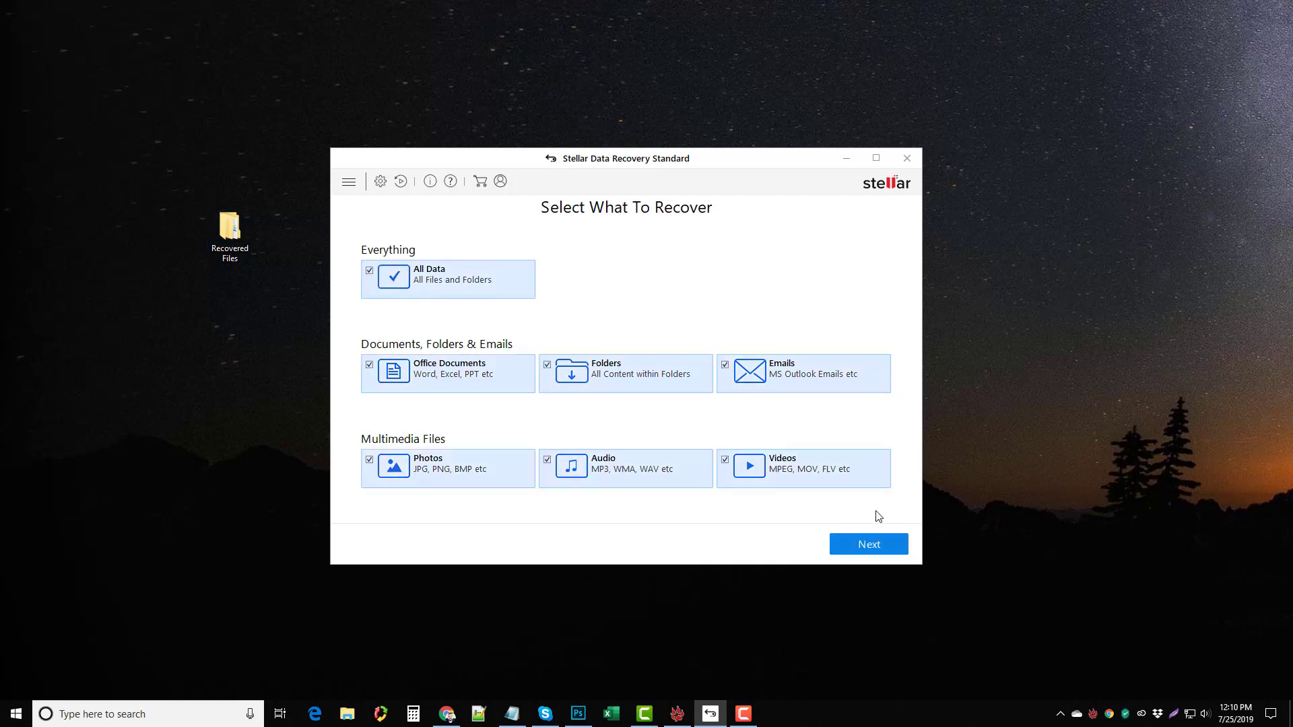
left_click(863, 545)
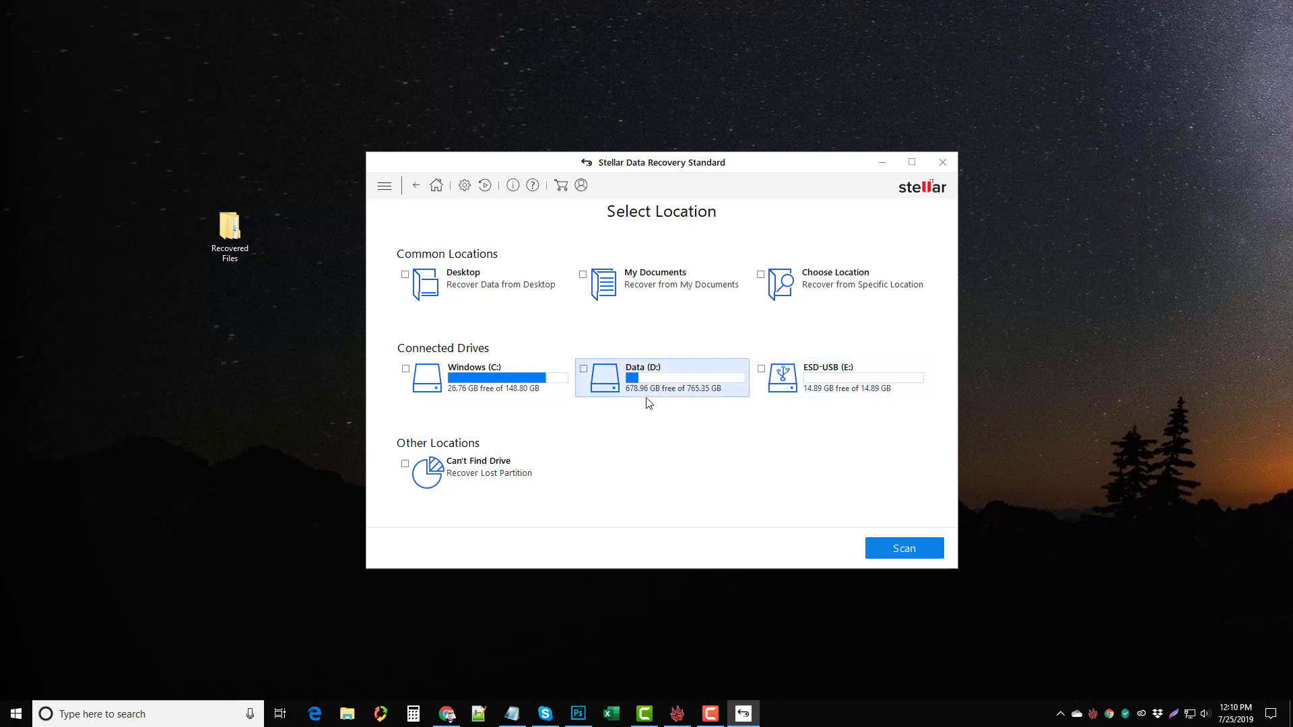
- Select the ESD-USB (E:) drive under Connected Drives and start scanning it
left_click(822, 380)
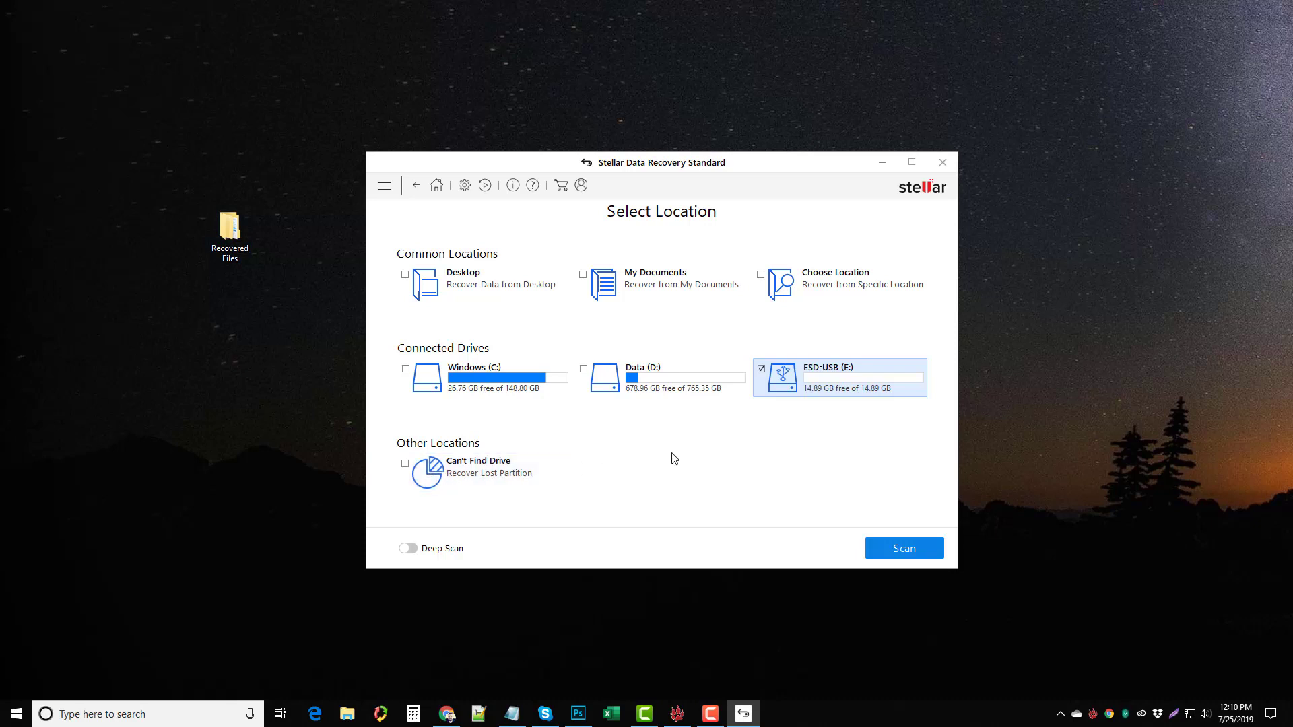
left_click(905, 548)
- Recentre the window, dismiss the Scanning Completed message and widen the Creation Date column
left_click_drag(1005, 160, 378, 150)
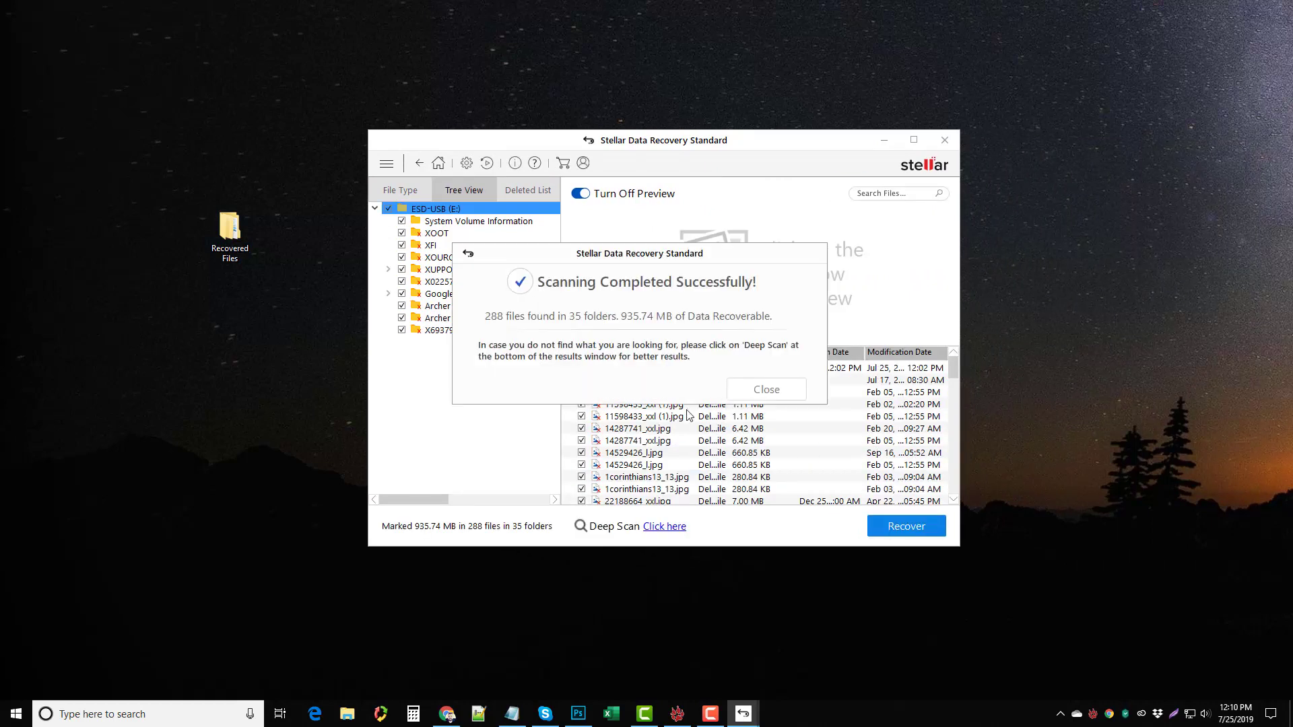
left_click(760, 390)
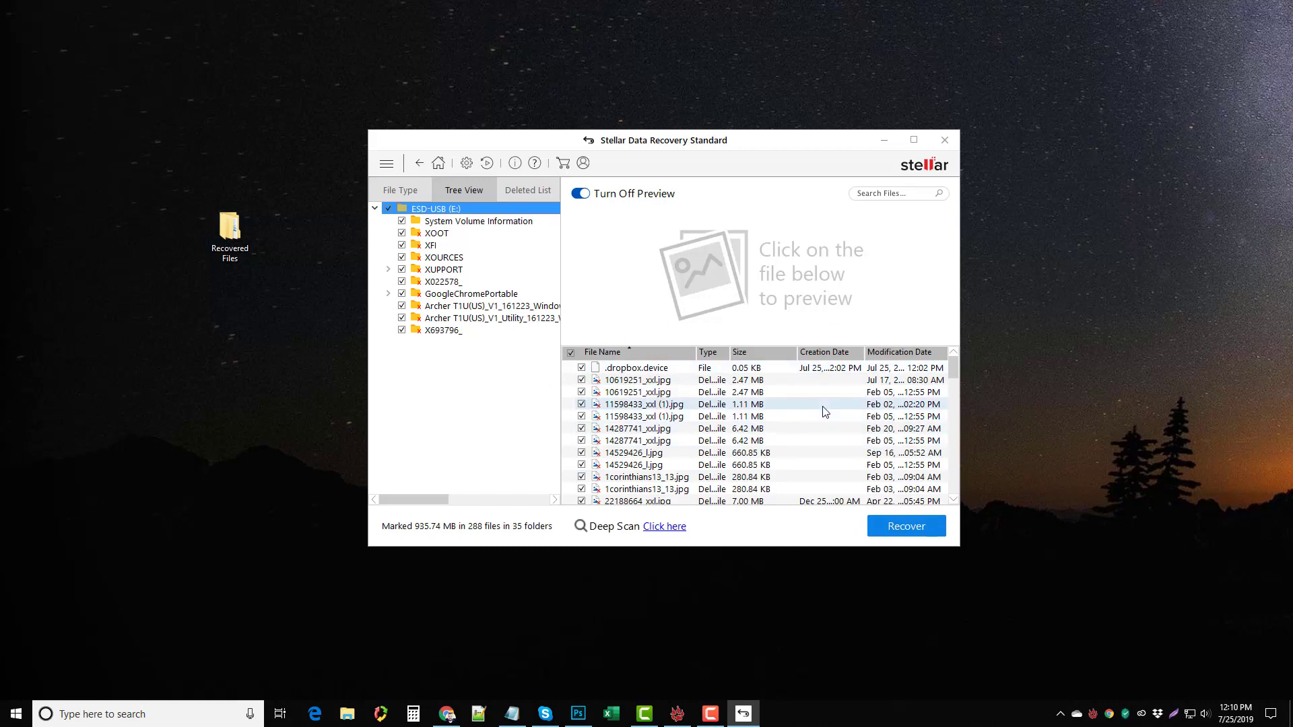
left_click_drag(865, 353, 903, 357)
- Scroll through the 288 found files from ESD-USB (E:)
scroll(954, 377, "down", 2)
scroll(954, 378, "down", 4)
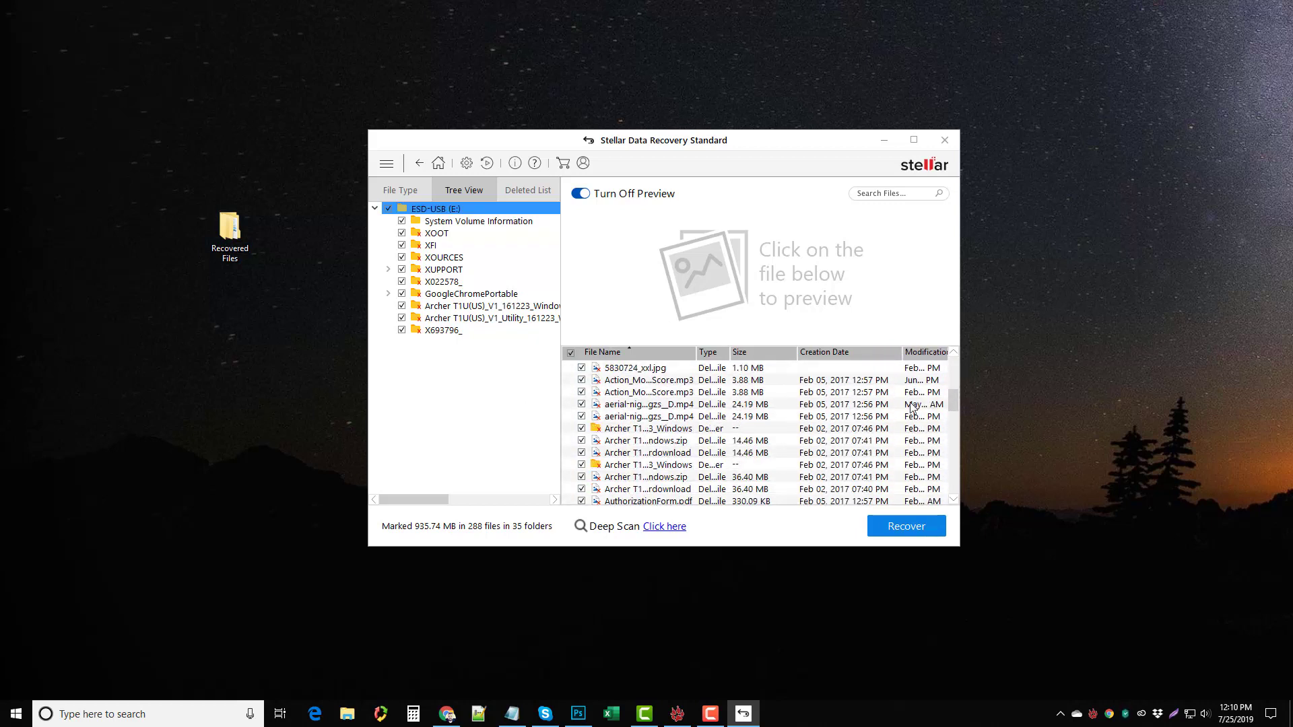
scroll(953, 413, "down", 2)
left_click_drag(954, 413, 949, 446)
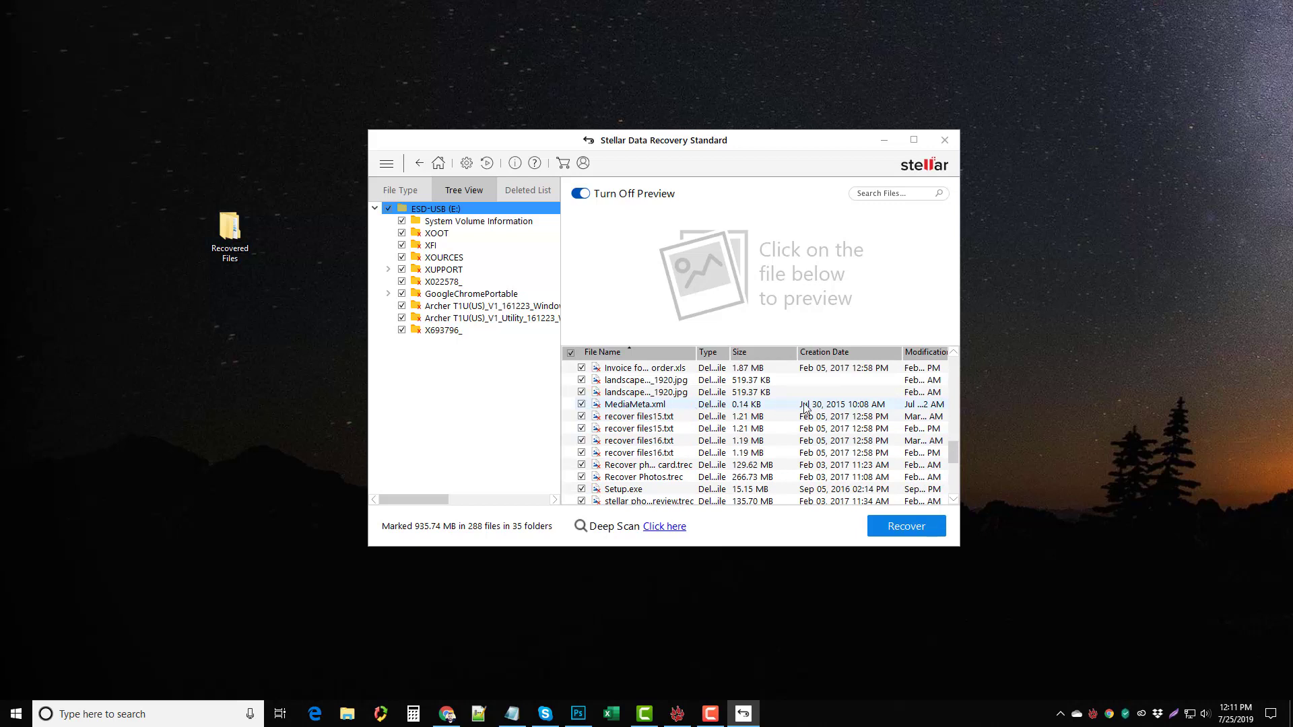
scroll(826, 406, "down", 2)
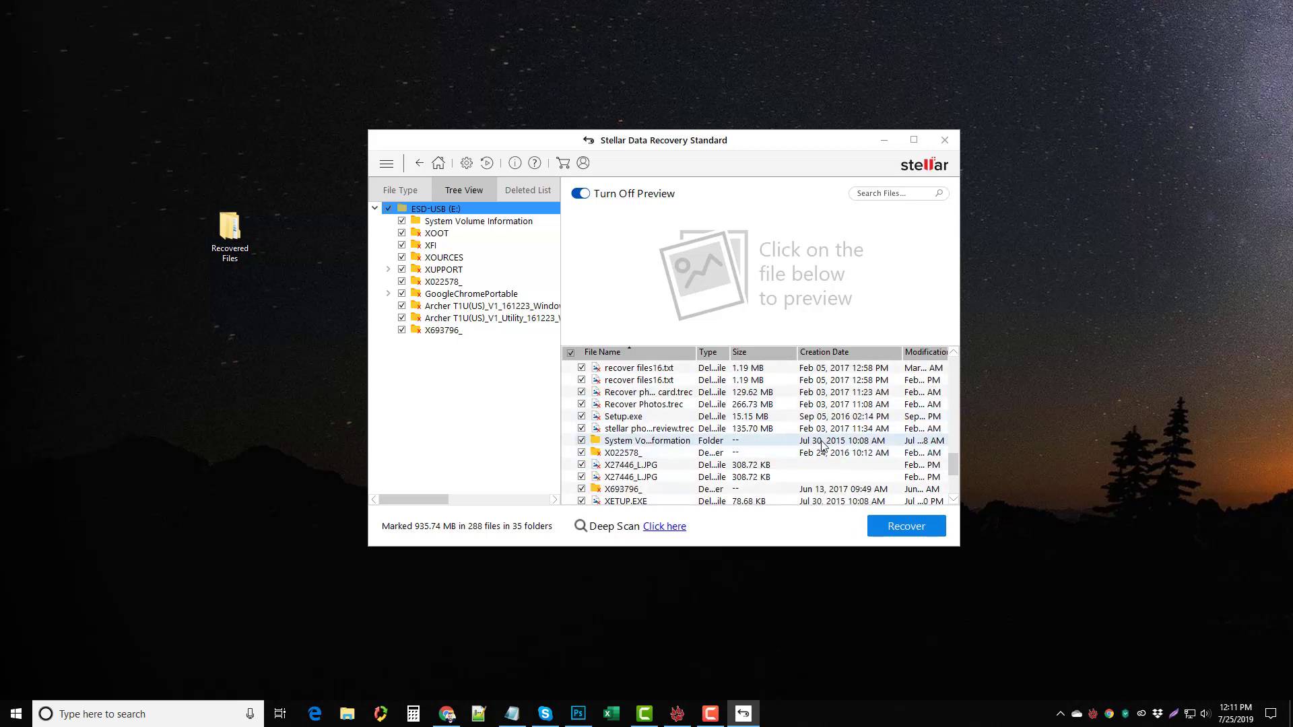
scroll(823, 444, "down", 3)
scroll(842, 454, "up", 10)
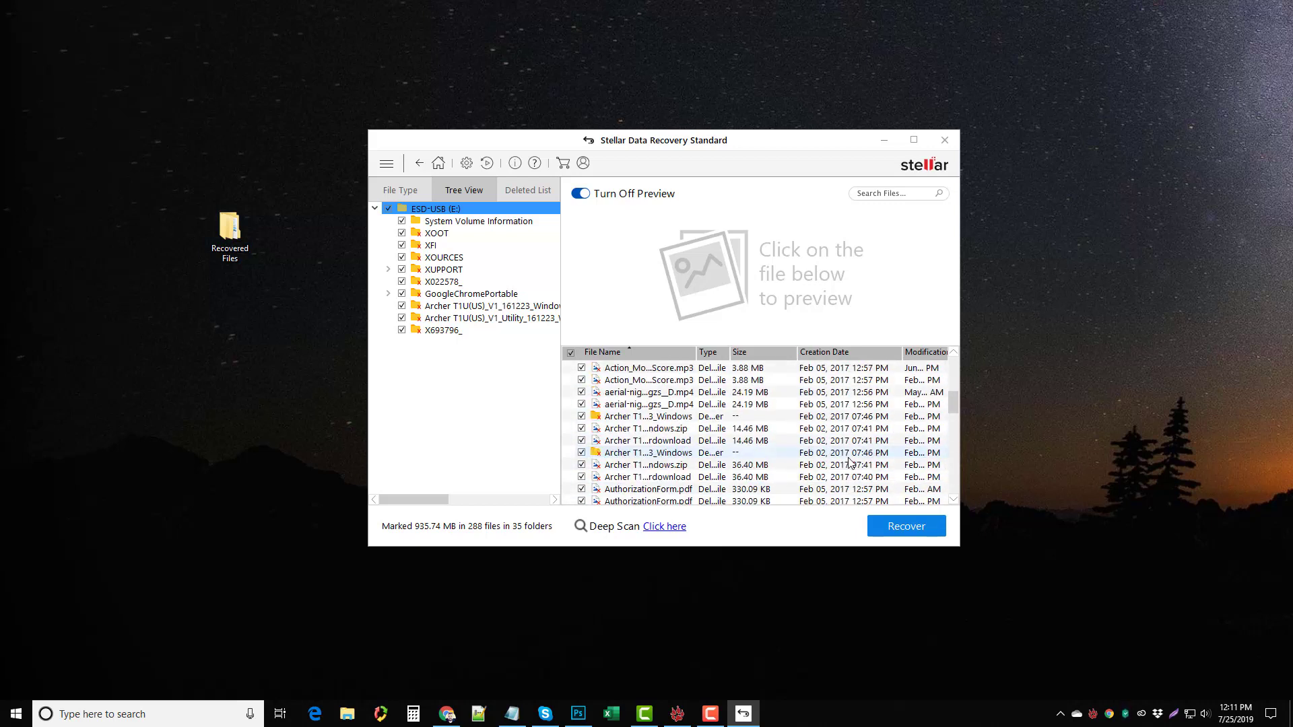
scroll(849, 462, "up", 5)
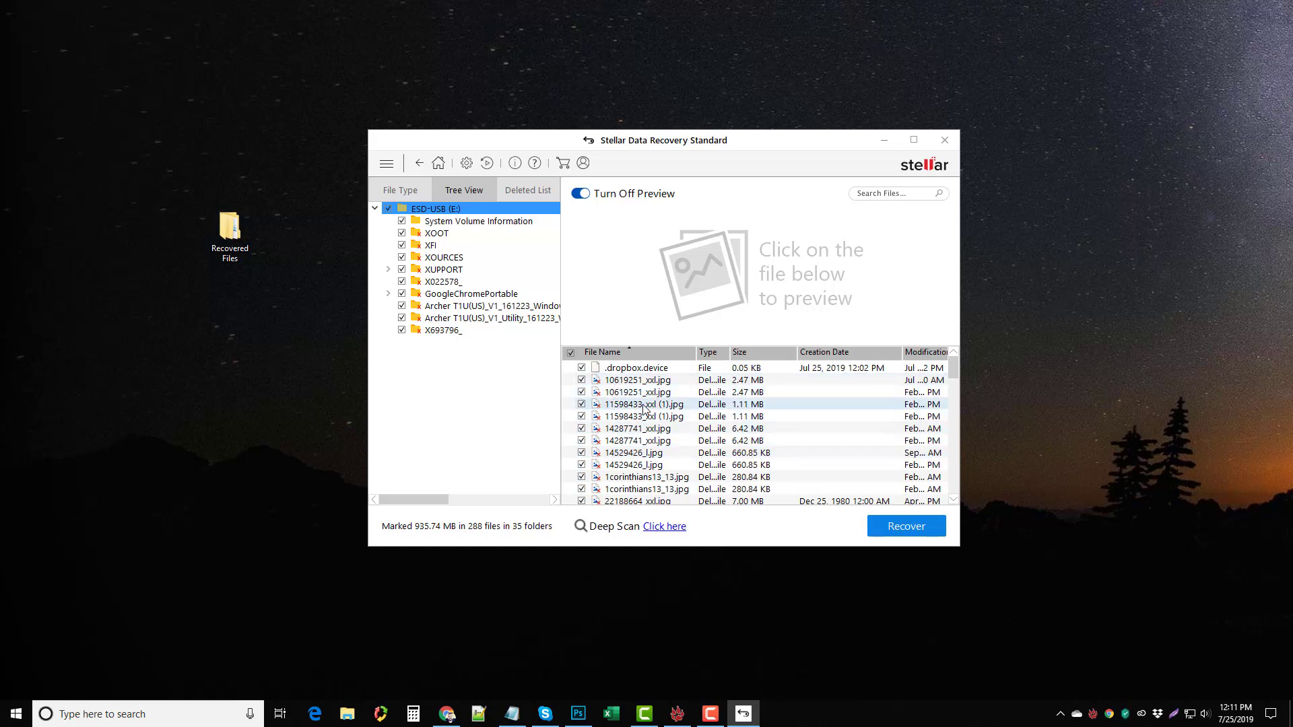
- Preview 10619251_xxl.jpg, then the sunset silhouette in 11598433_xxl (1).jpg
left_click(636, 380)
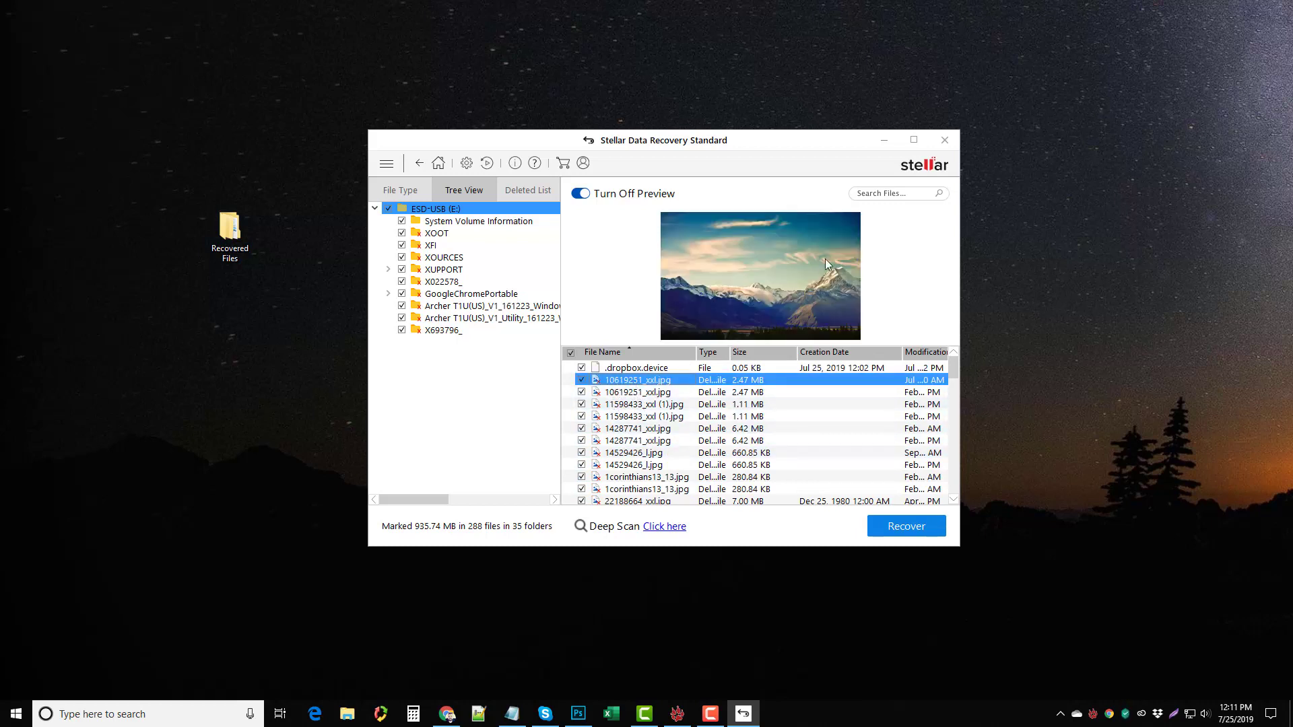
left_click(643, 405)
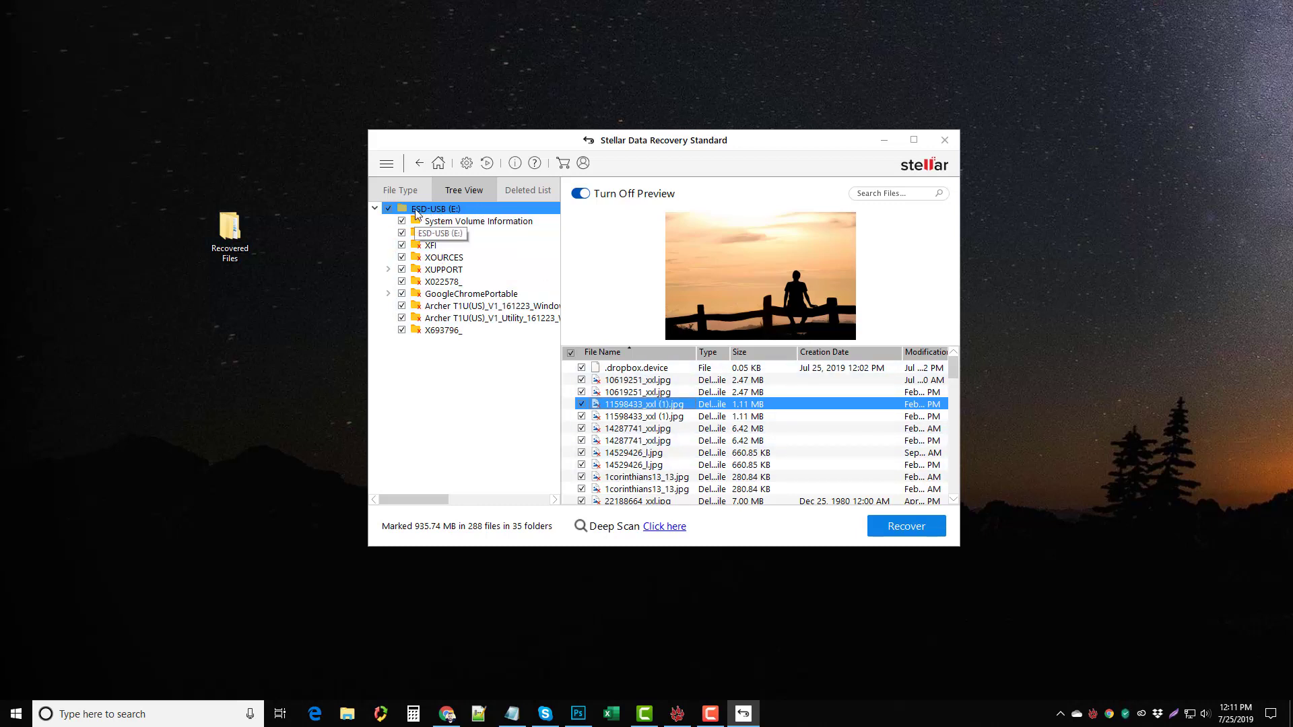
scroll(670, 431, "down", 5)
scroll(671, 431, "down", 3)
scroll(640, 417, "up", 10)
left_click(606, 404)
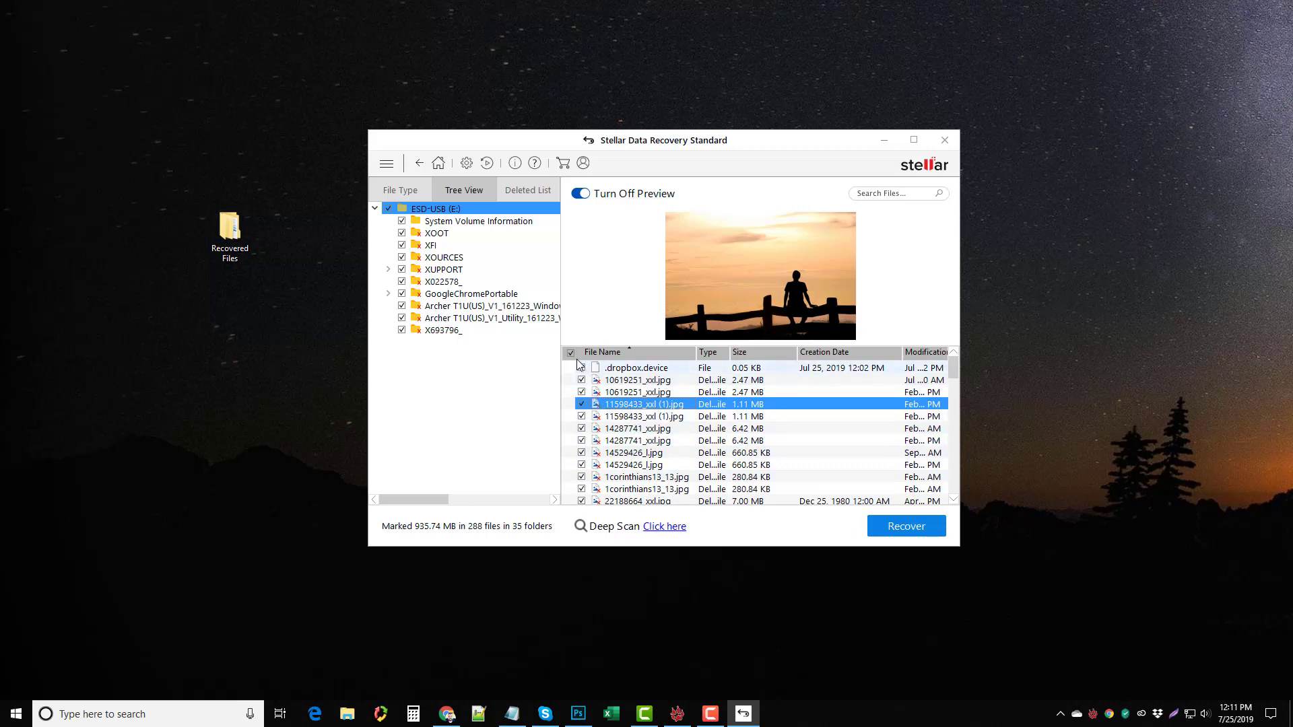
- Unmark all files, then mark only 10619251_xxl.jpg, 11598433_xxl (1).jpg and 14287741_xxl.jpg
left_click(389, 209)
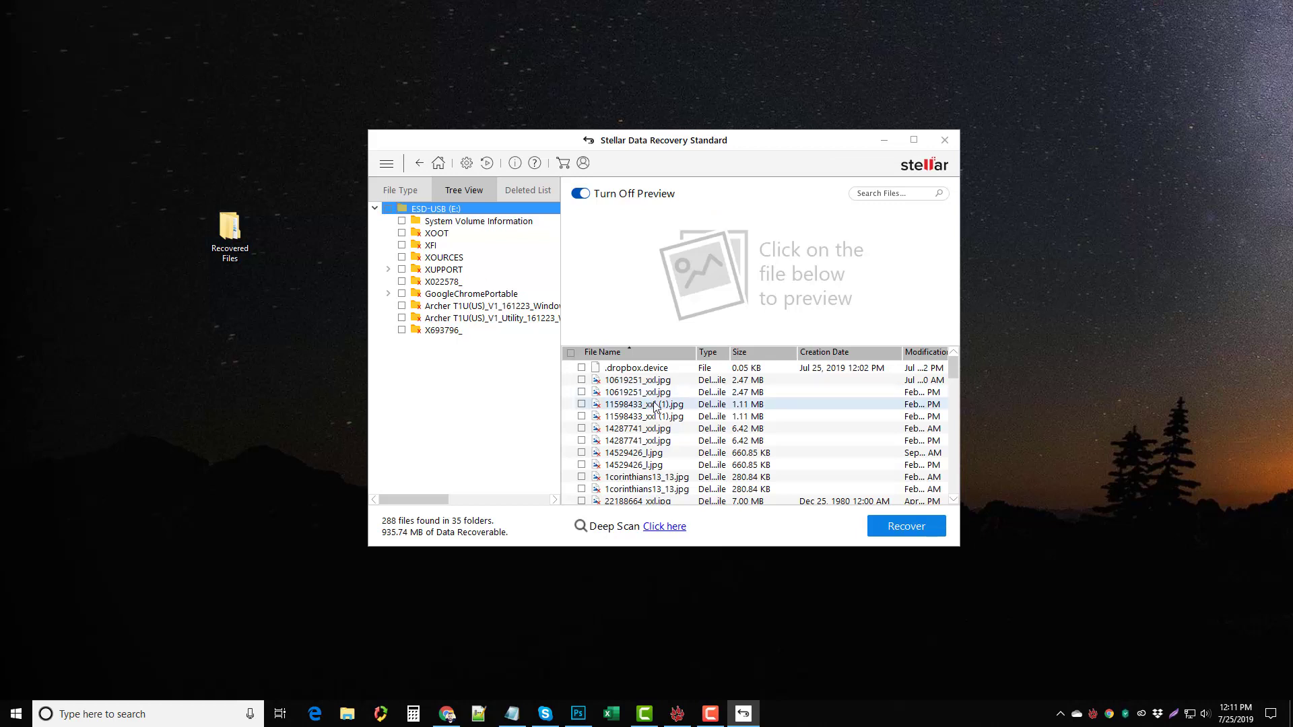
left_click(582, 381)
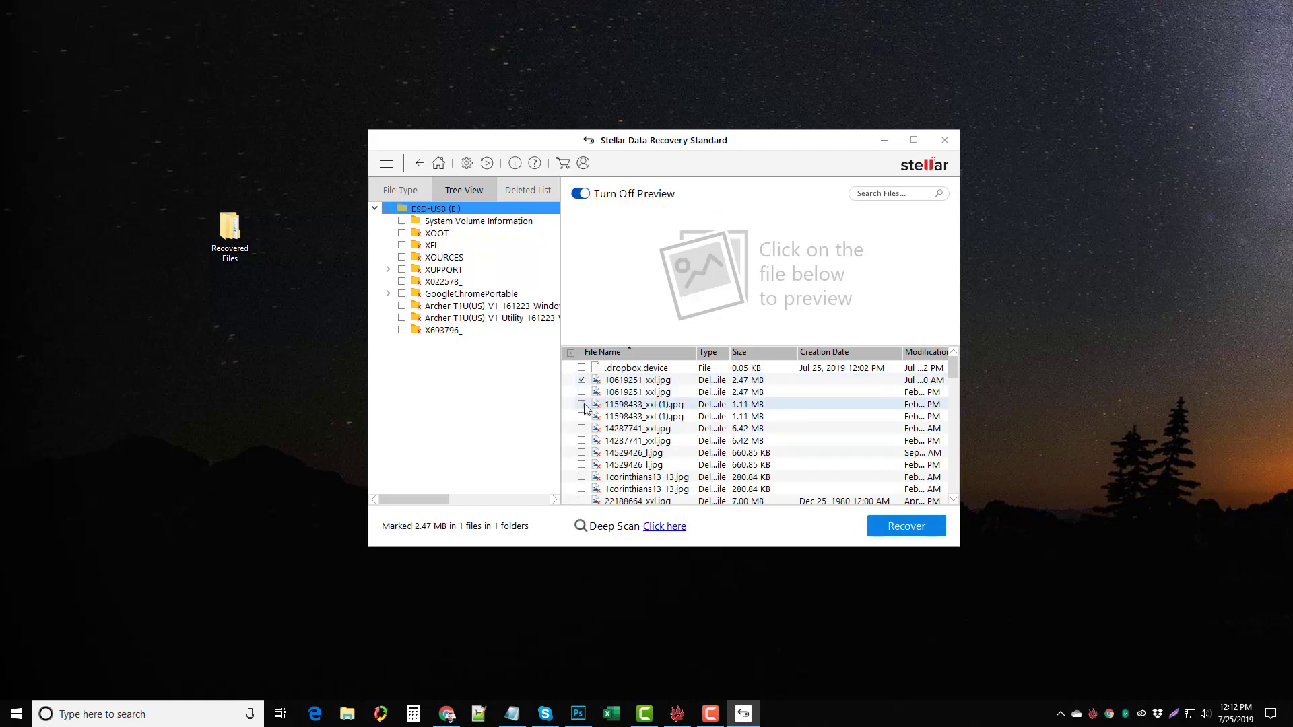
left_click(615, 381)
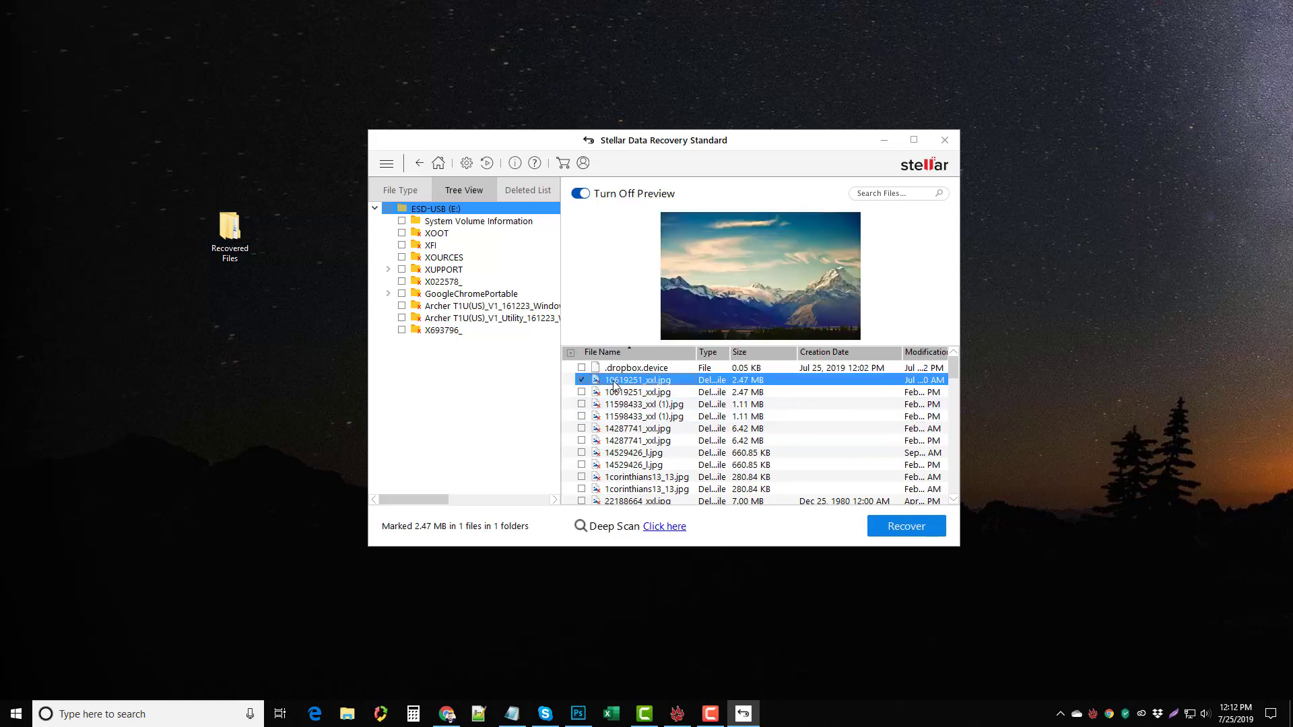
left_click(615, 405)
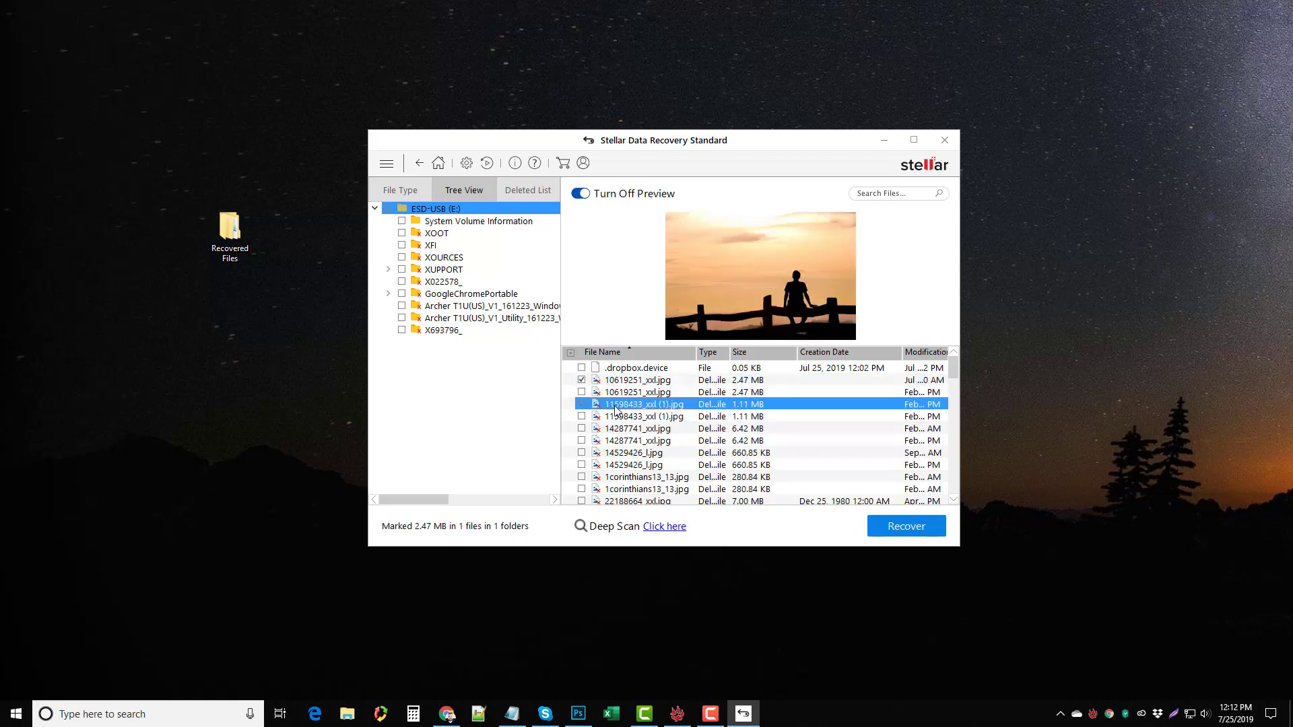
left_click(582, 405)
left_click(618, 430)
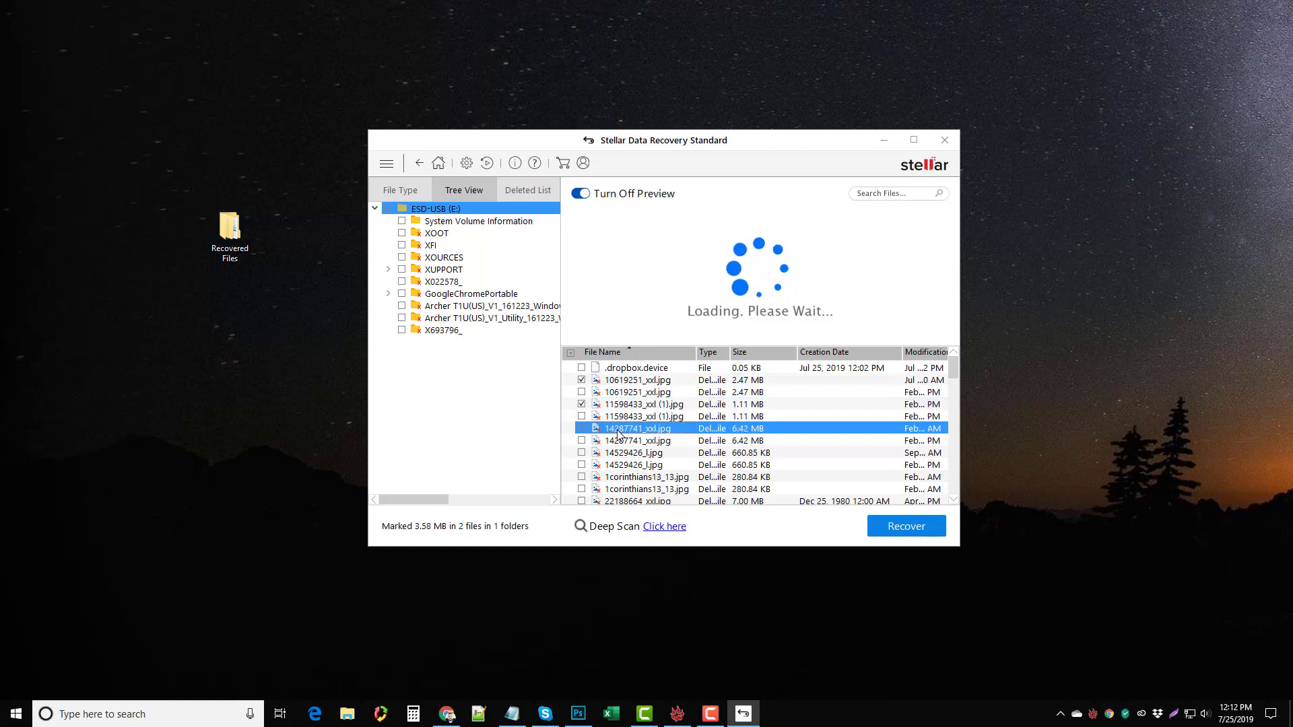
left_click(581, 430)
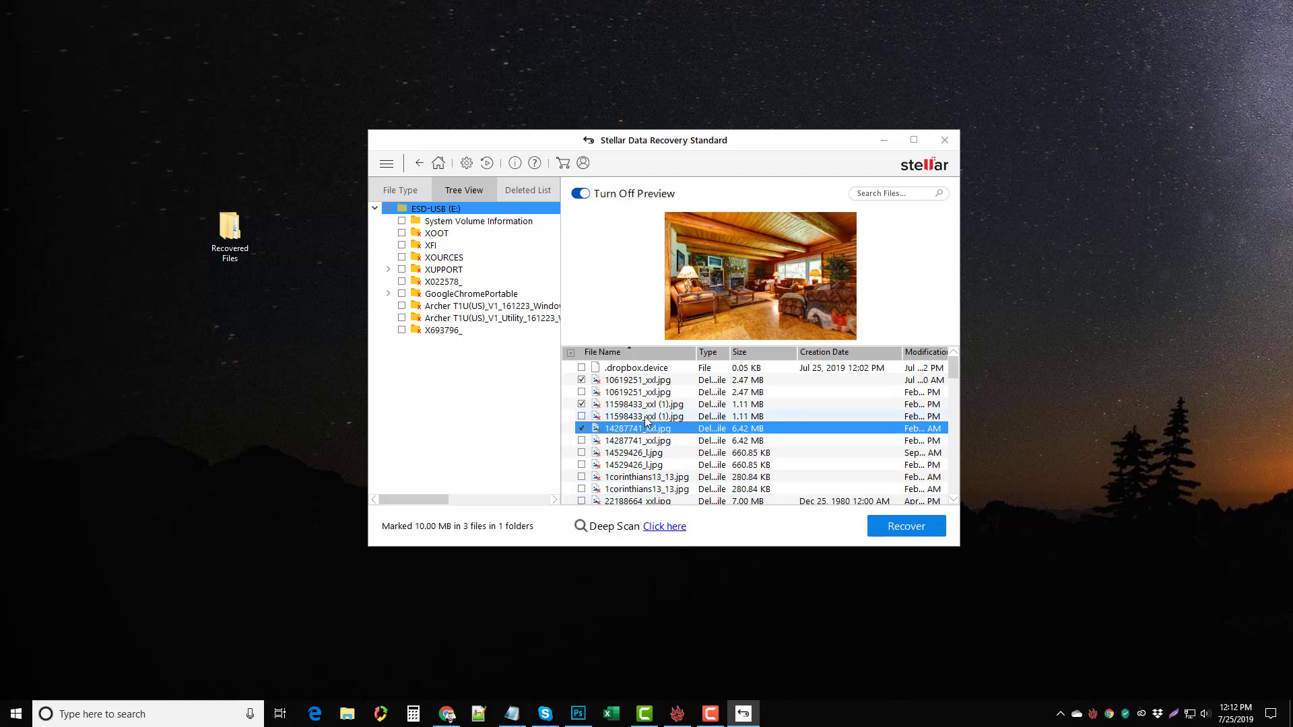
- Confirm the desktop Recovered Files folder is empty, then close it
left_click_drag(229, 226, 294, 239)
double_click(294, 240)
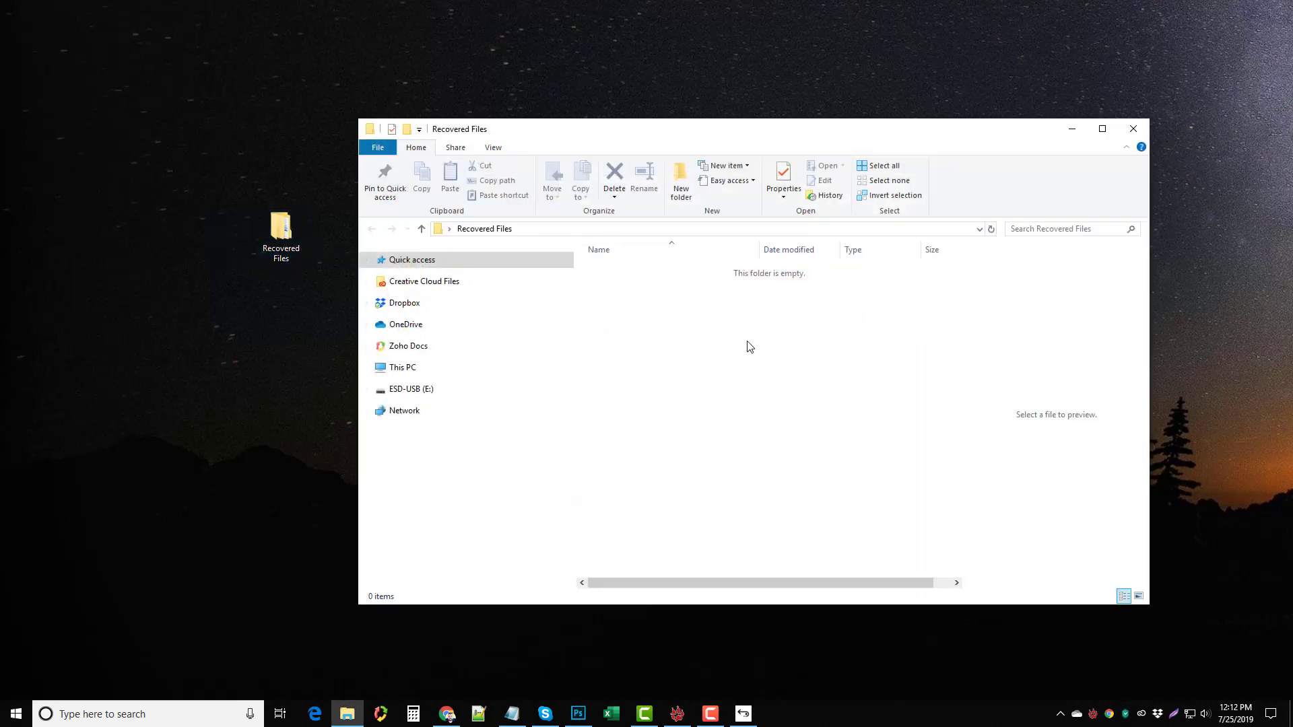
left_click(1134, 129)
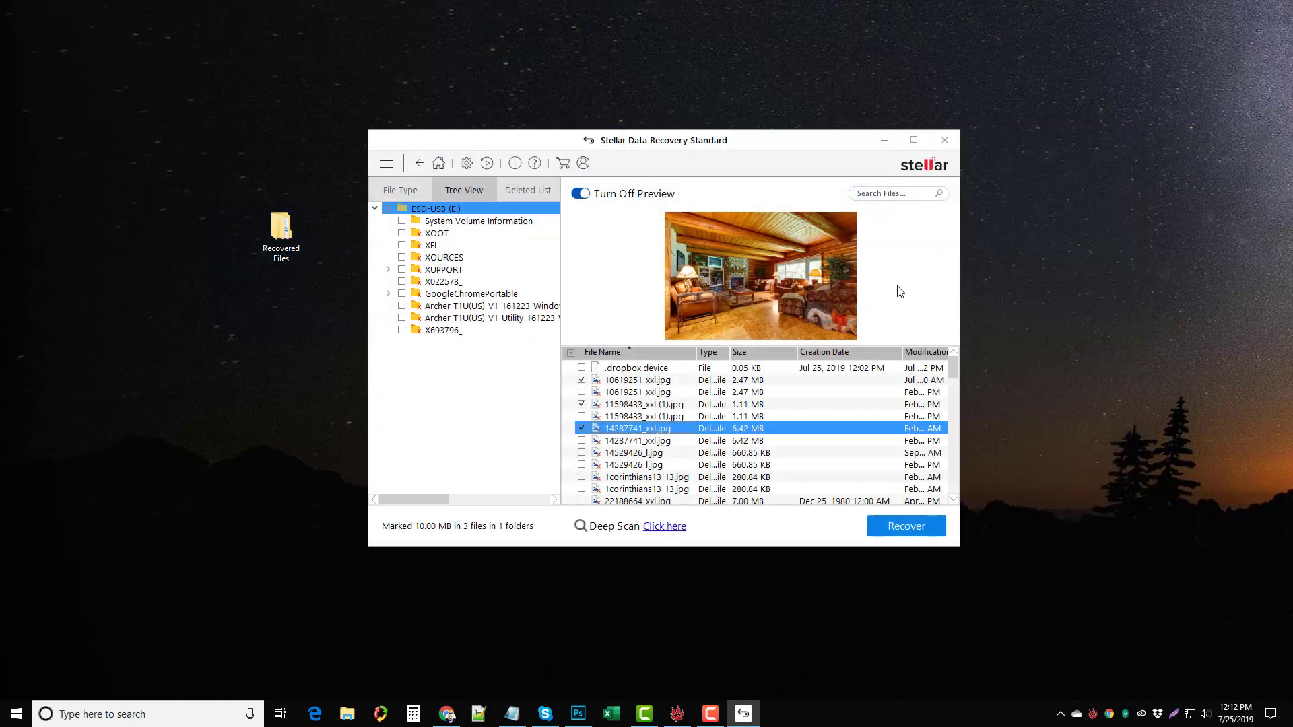
- Recover the three marked JPGs into This PC > Desktop > Recovered Files
left_click(908, 526)
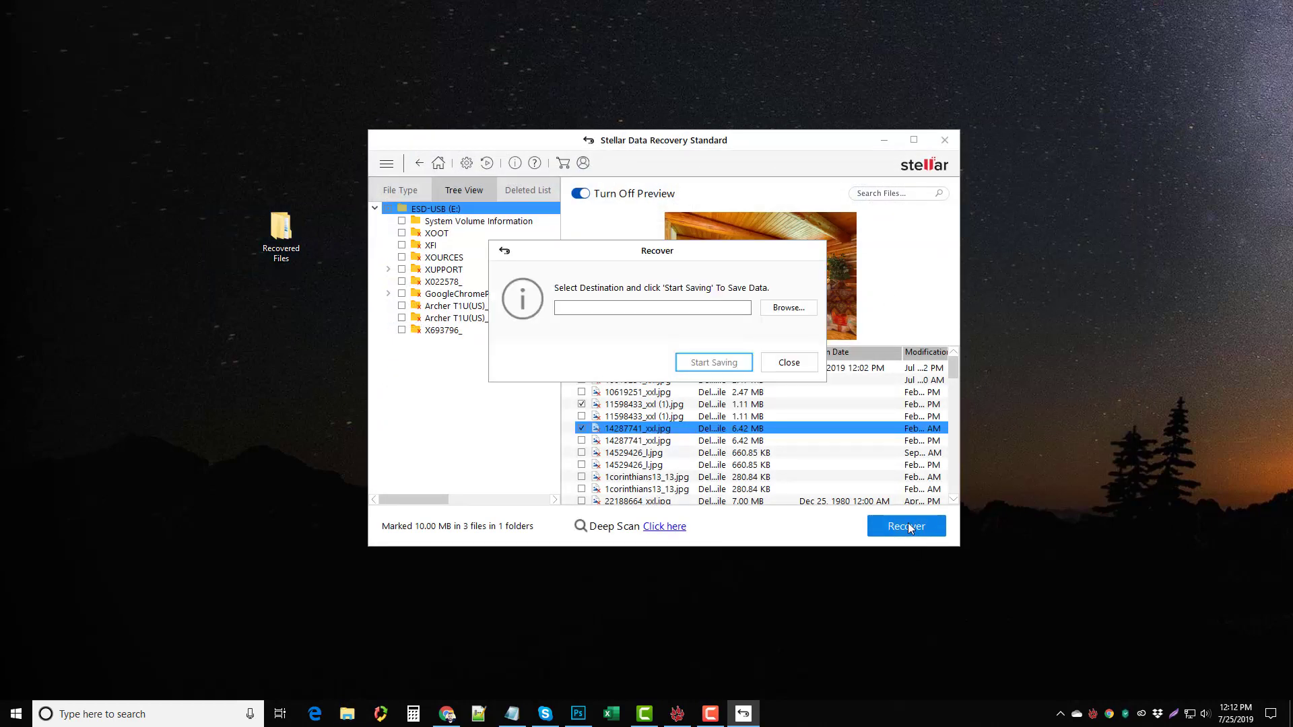
left_click(789, 308)
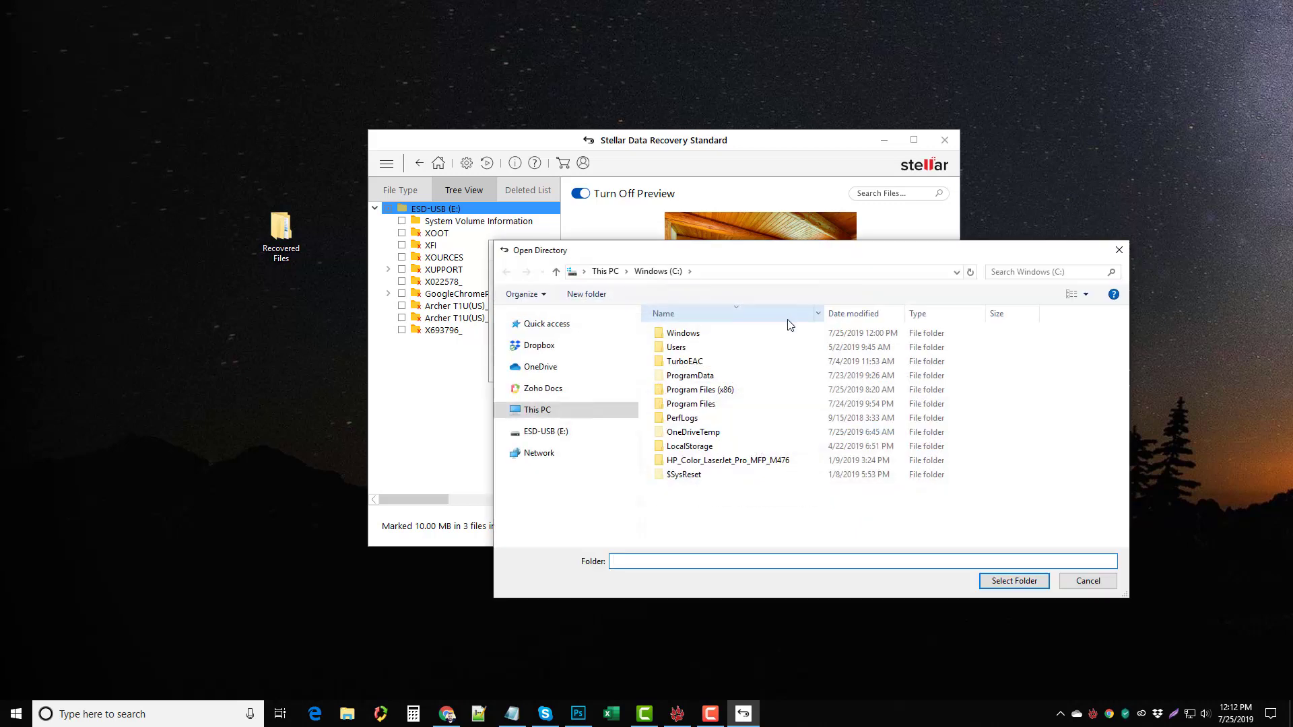
left_click(548, 326)
double_click(694, 349)
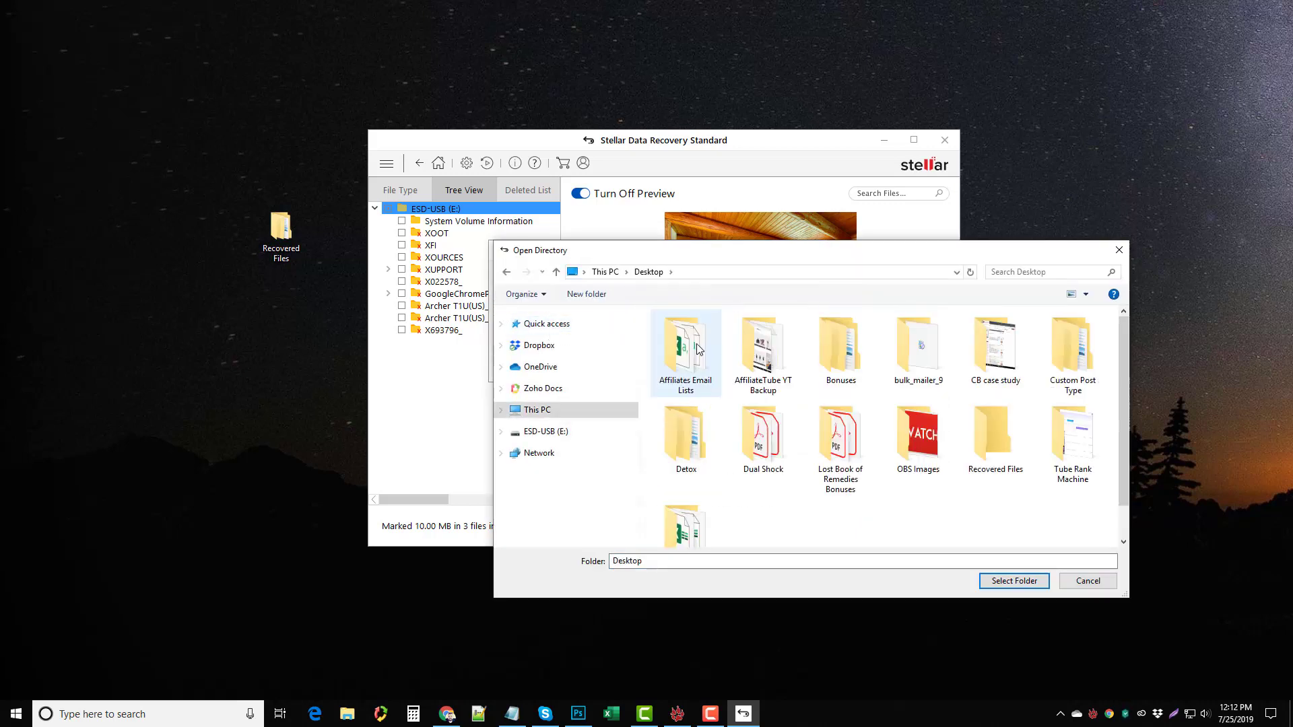
double_click(1005, 435)
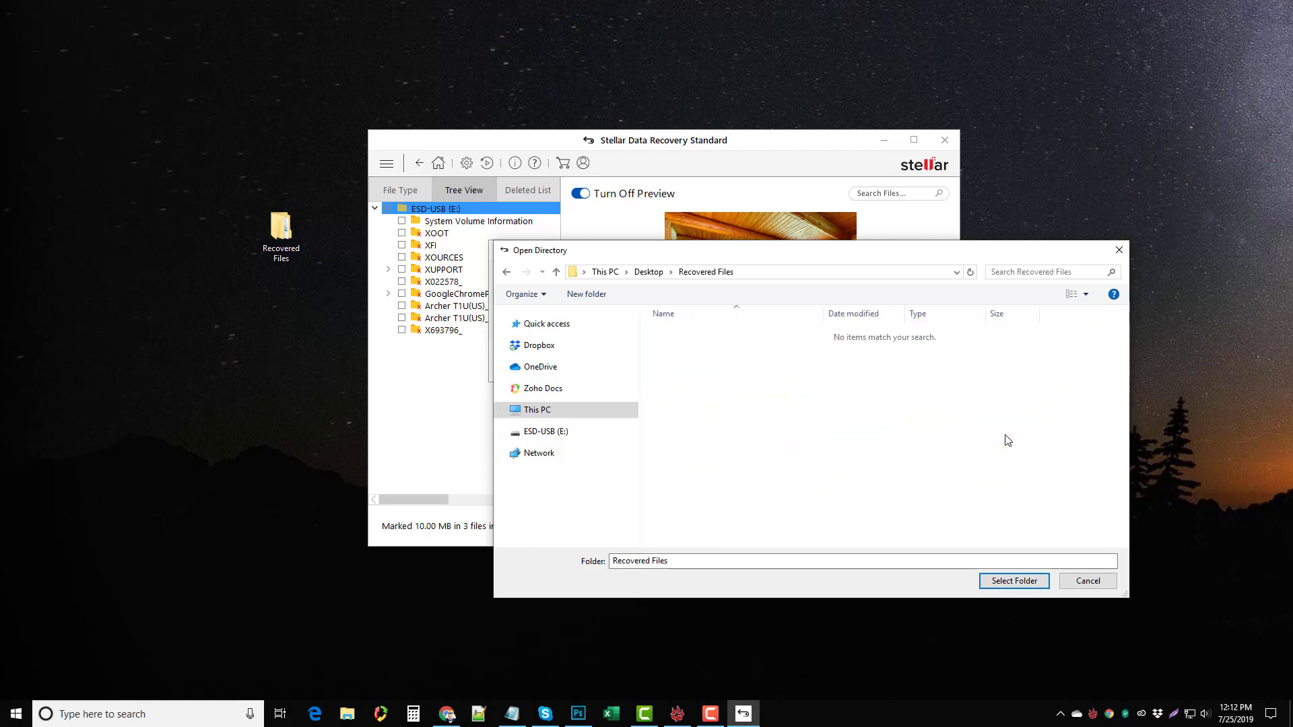
left_click_drag(650, 262, 554, 199)
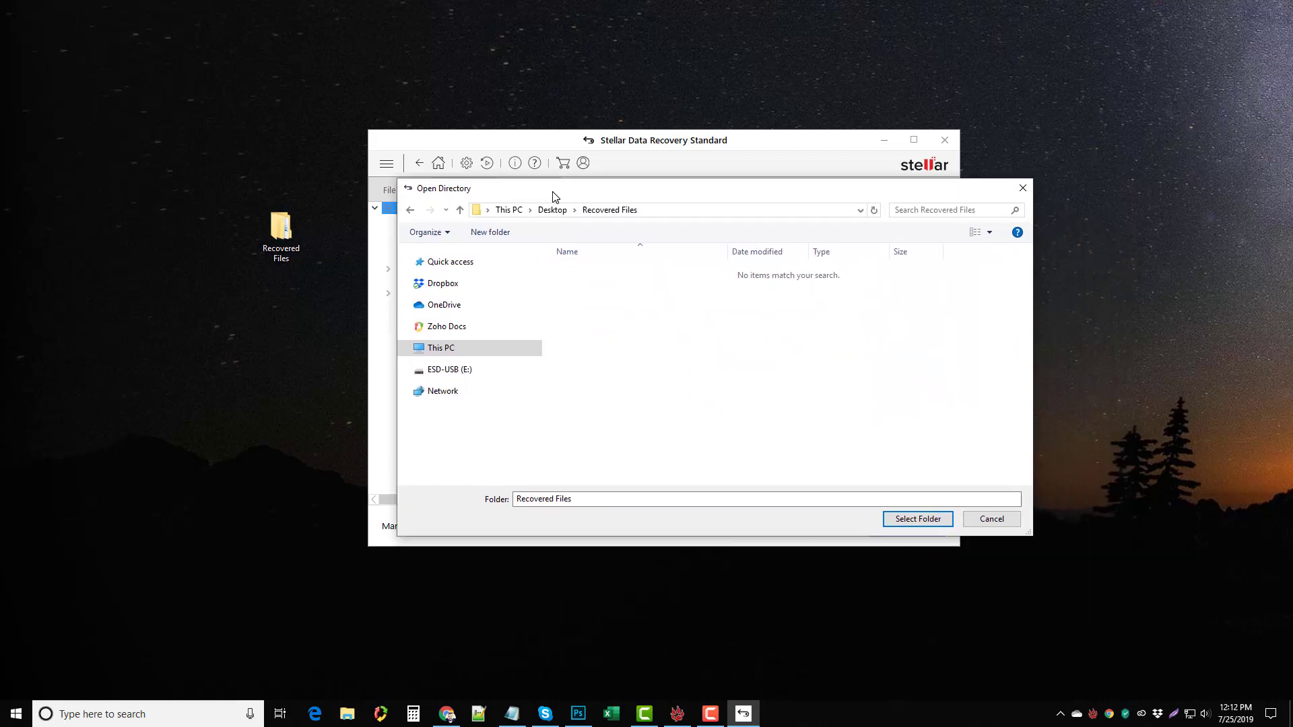
left_click(913, 516)
left_click(724, 368)
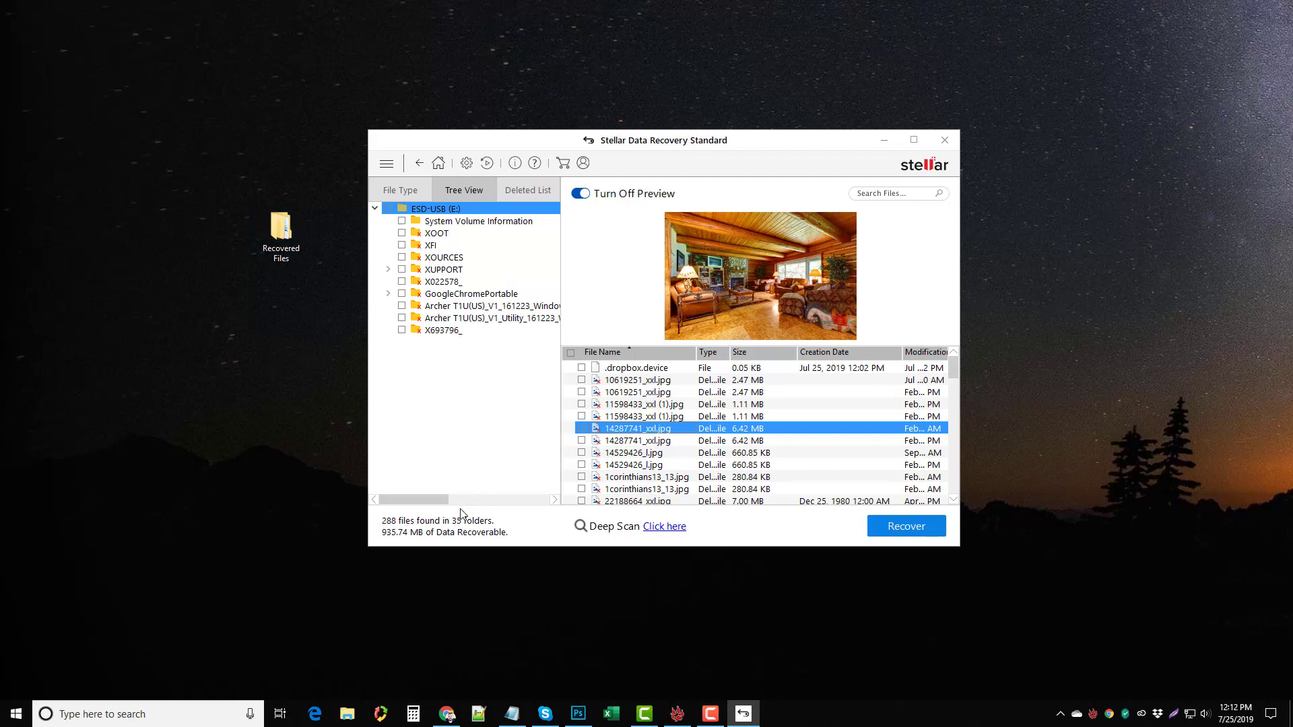
- Check in File Explorer that the ESD-USB (E:) drive is empty, then close it
left_click(347, 714)
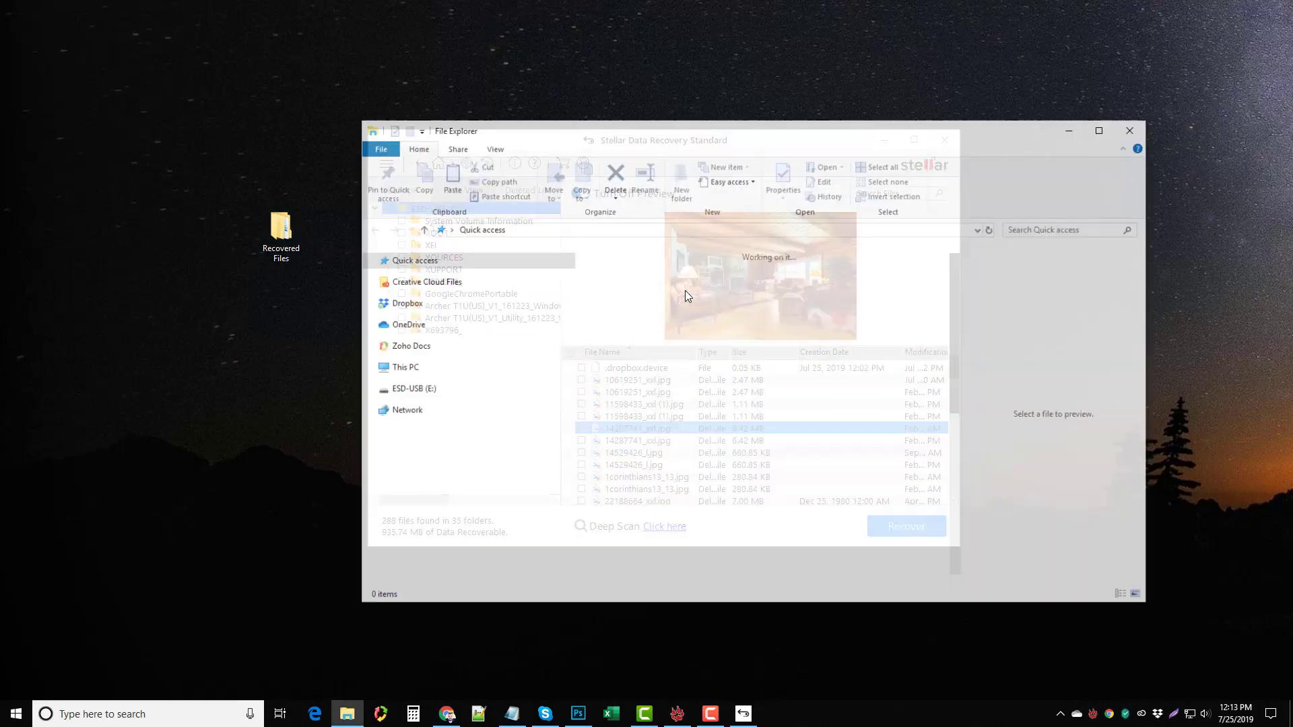
left_click(407, 394)
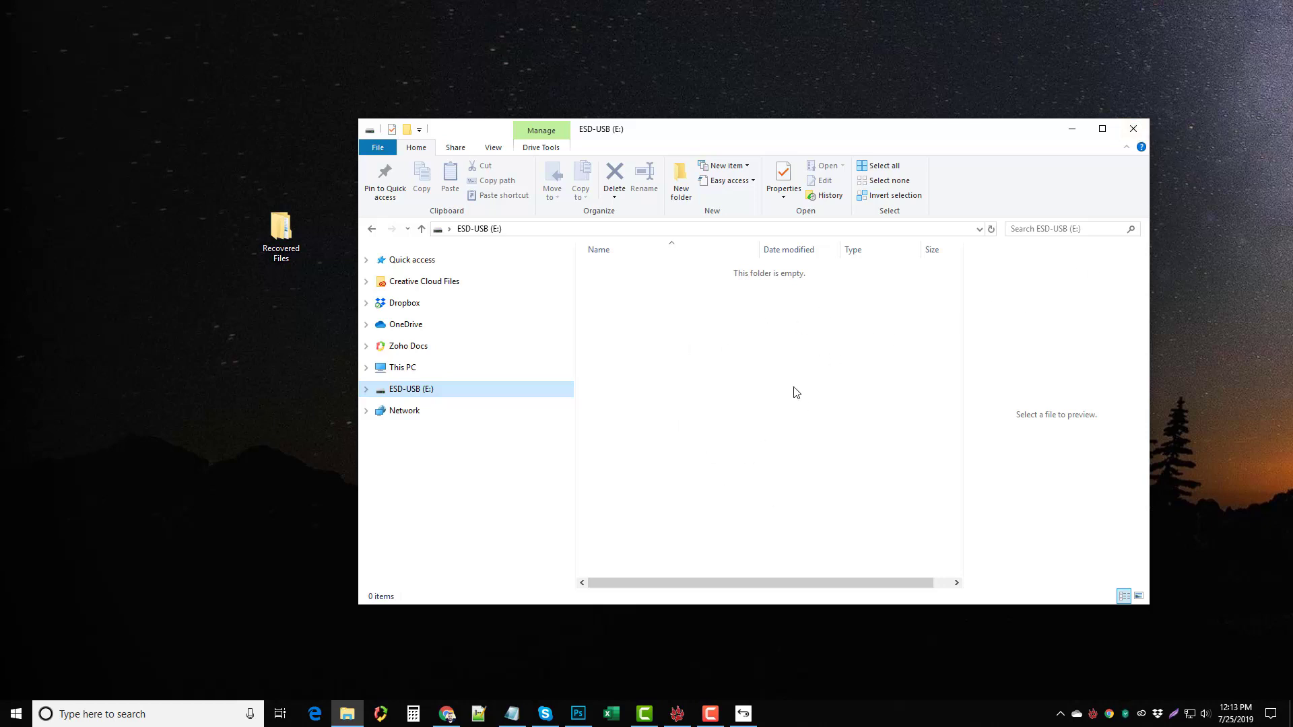
left_click(1134, 129)
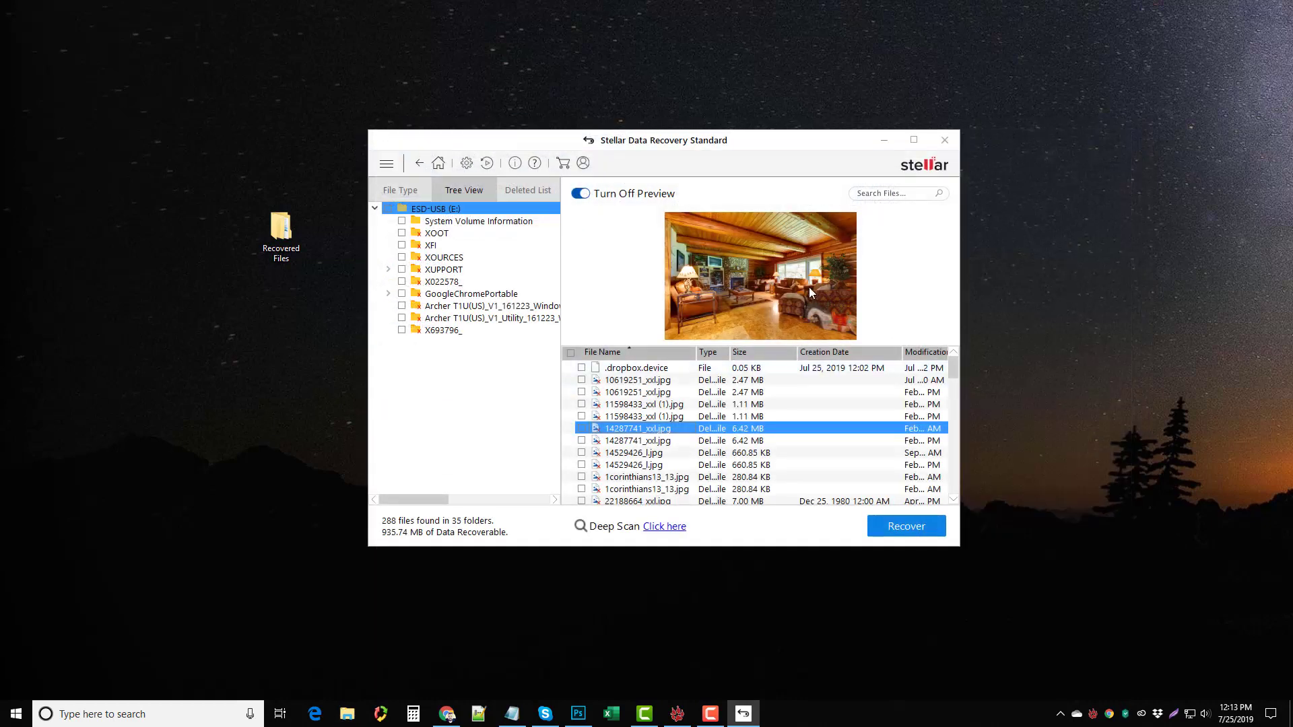
- Open Recovered Files > #Root and open the recovered 14287741_xxl image
scroll(935, 394, "down", 5)
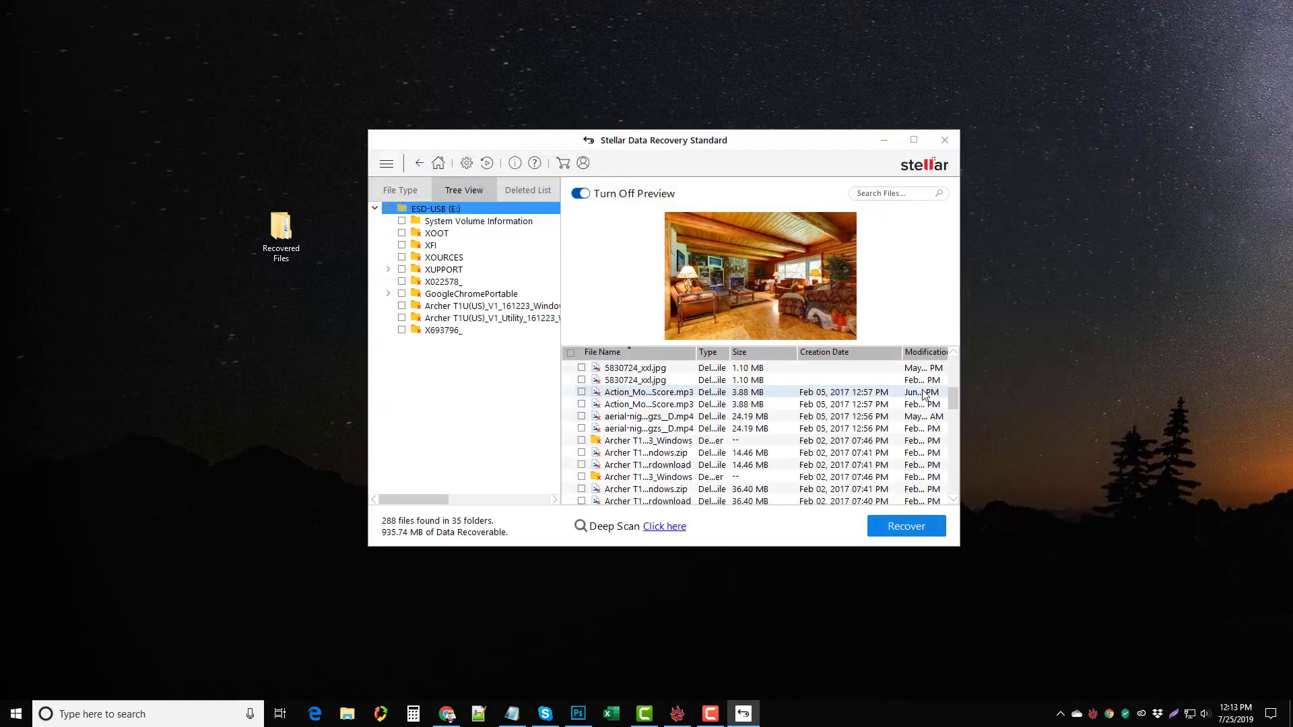
left_click_drag(955, 391, 953, 223)
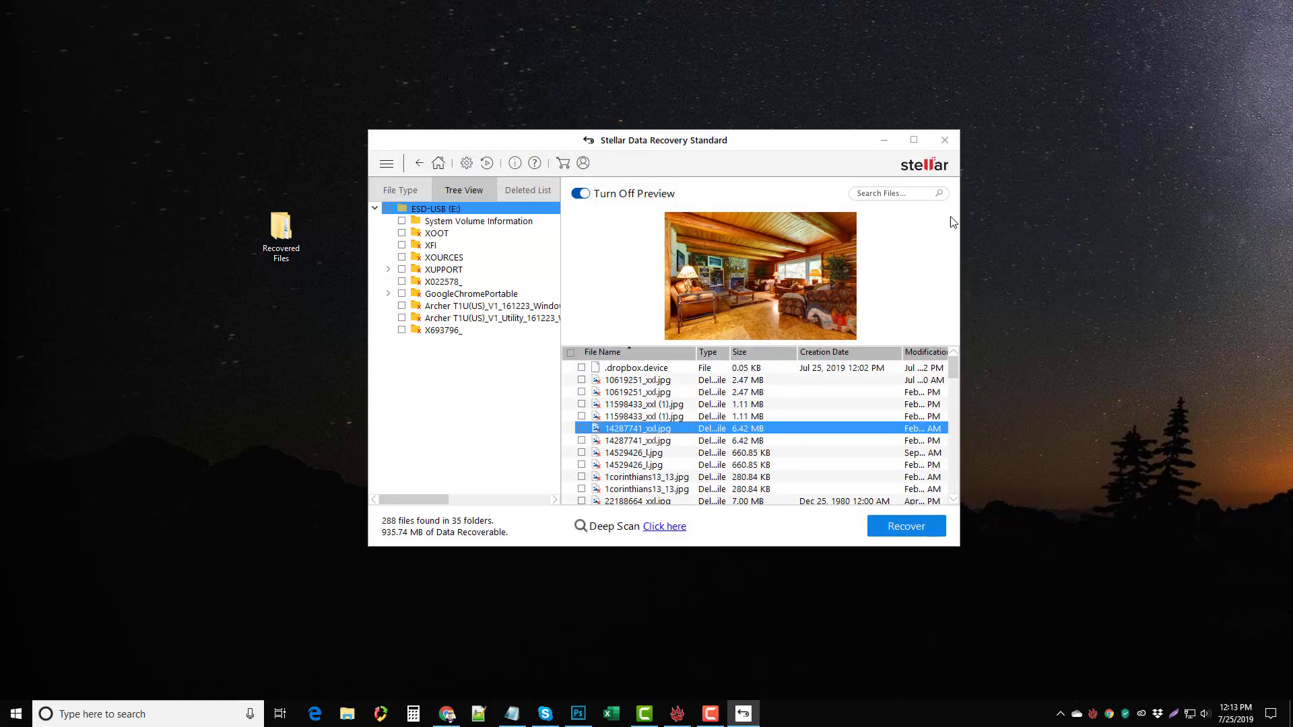
double_click(282, 231)
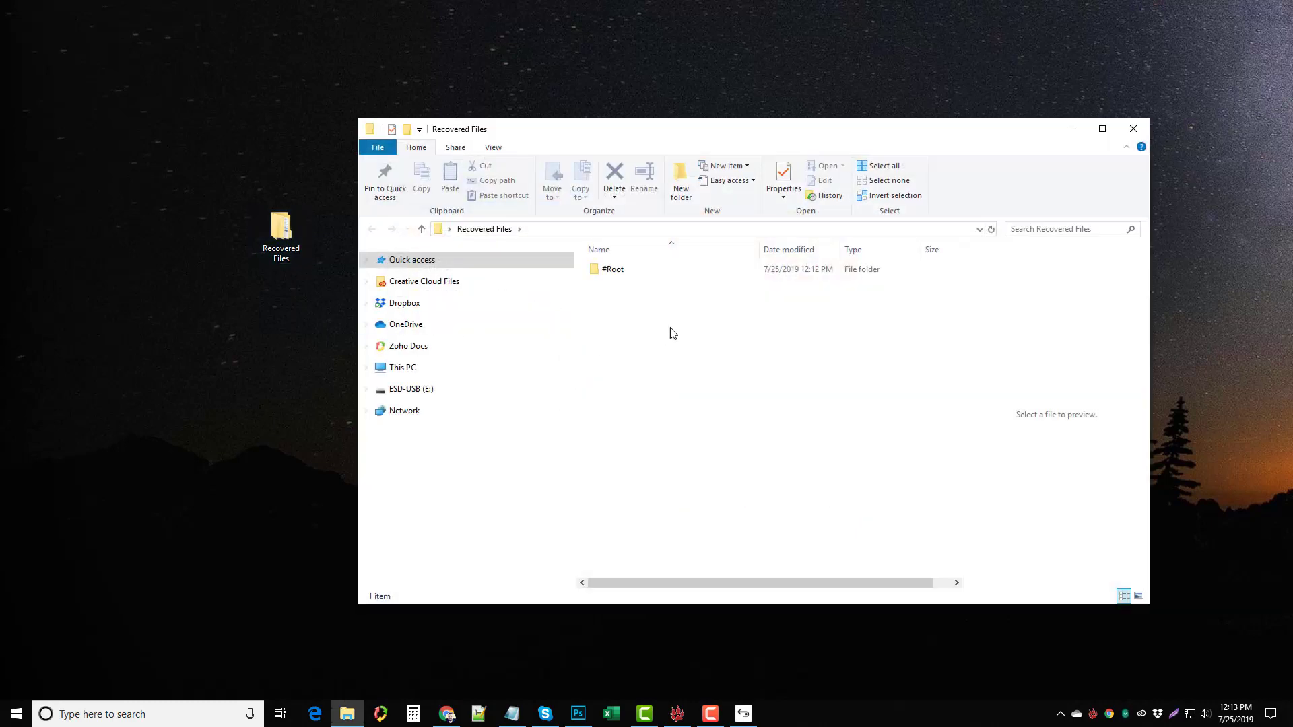
double_click(614, 271)
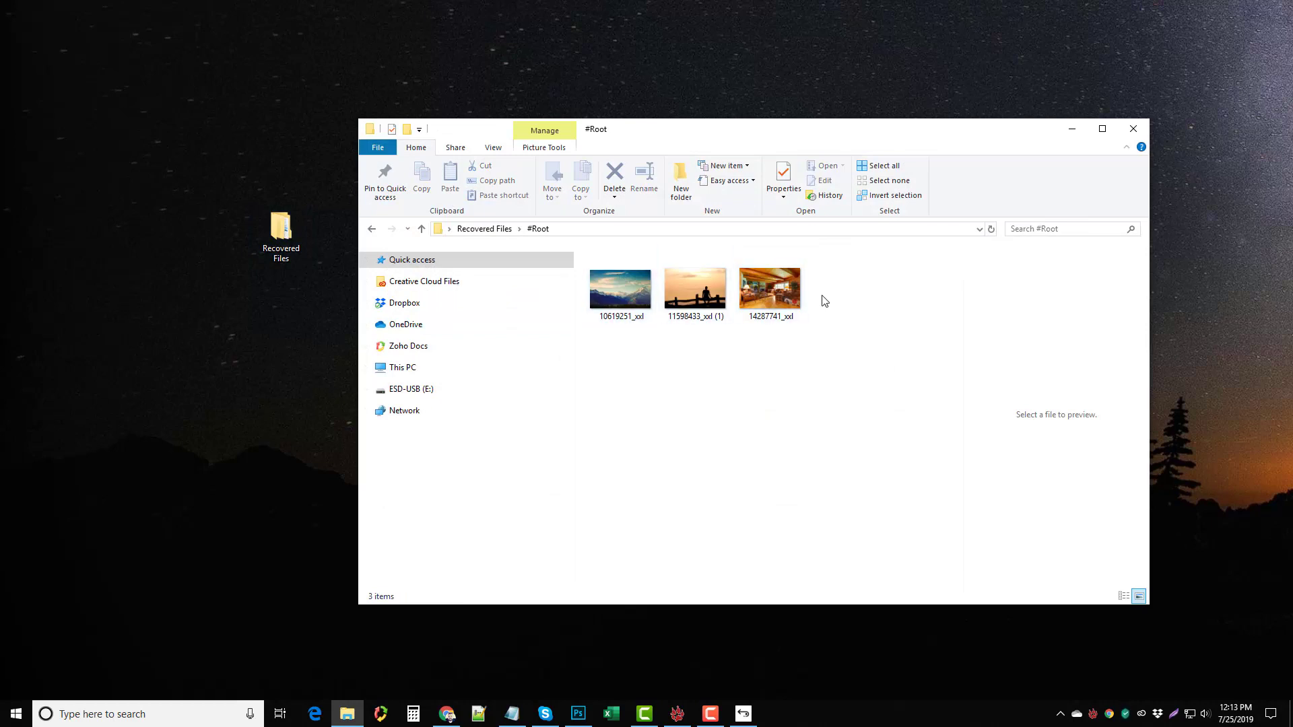
double_click(771, 292)
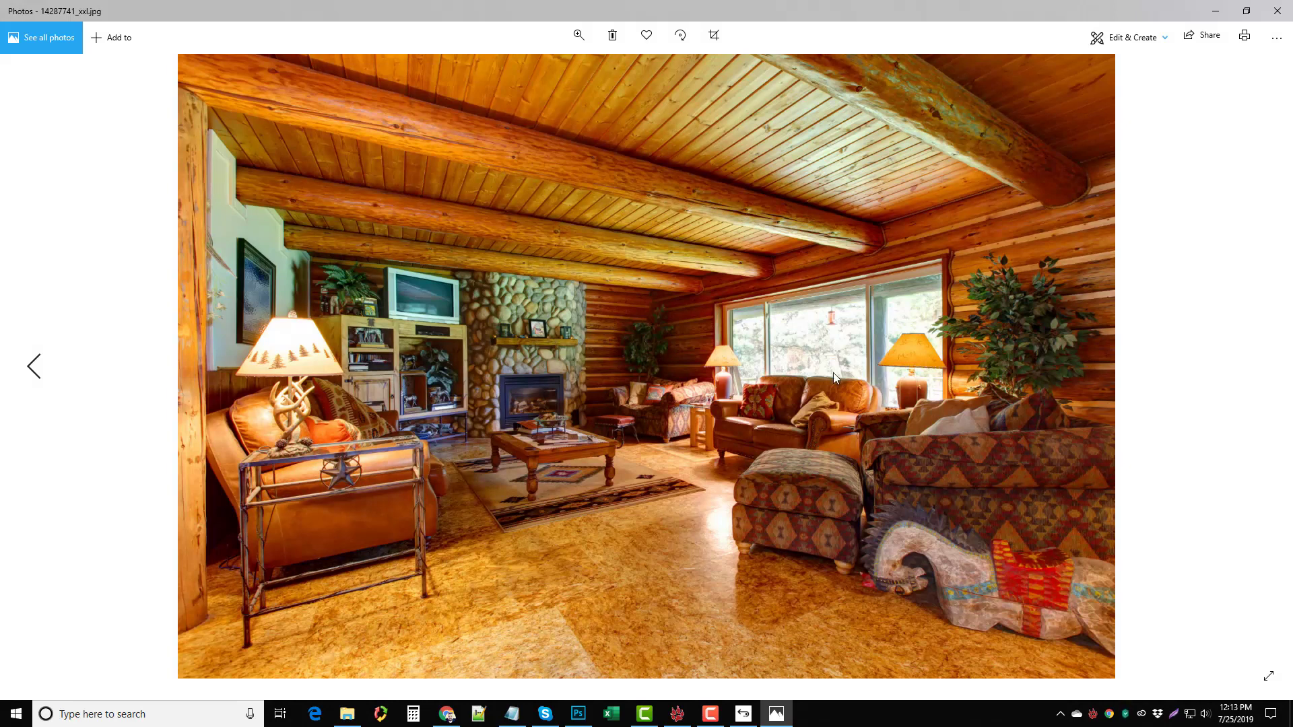
- Close Photos after viewing 14287741_xxl.jpg and deselect it in the #Root folder
left_click(1278, 11)
left_click(739, 388)
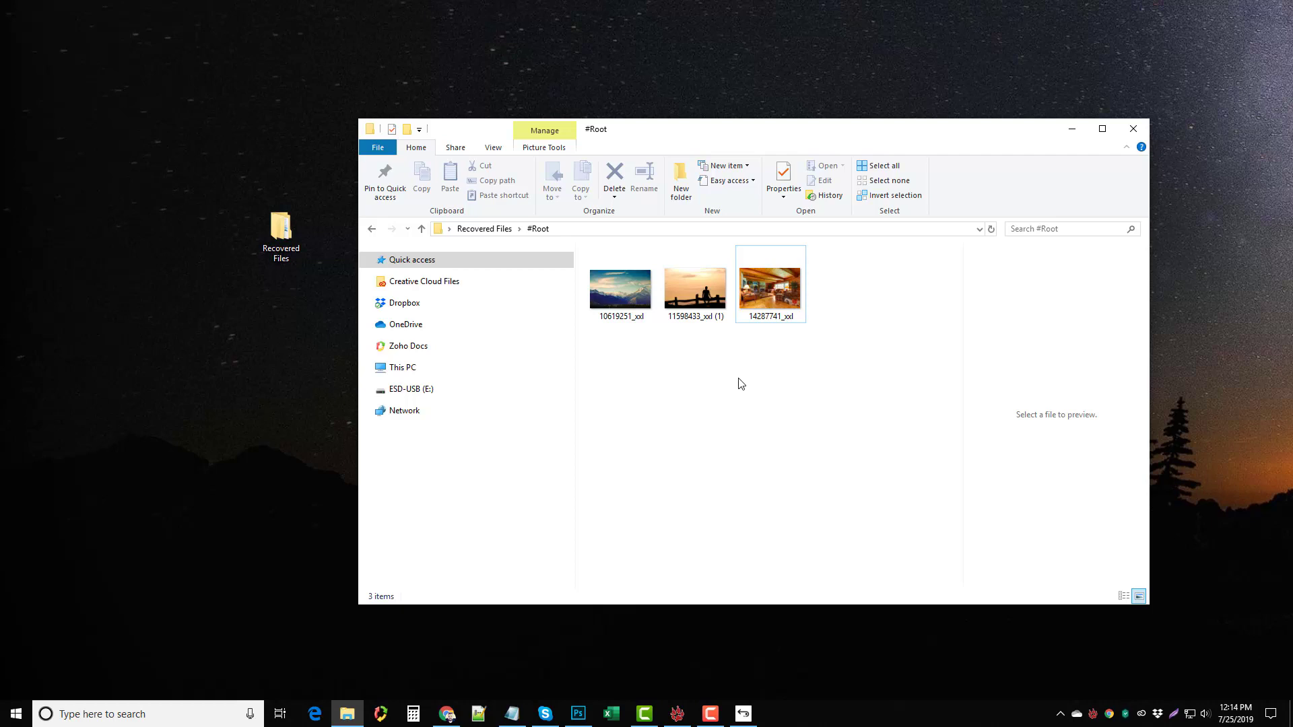
- Return Stellar to the Select What To Recover screen, declining to save the scan information
left_click(750, 712)
left_click(438, 163)
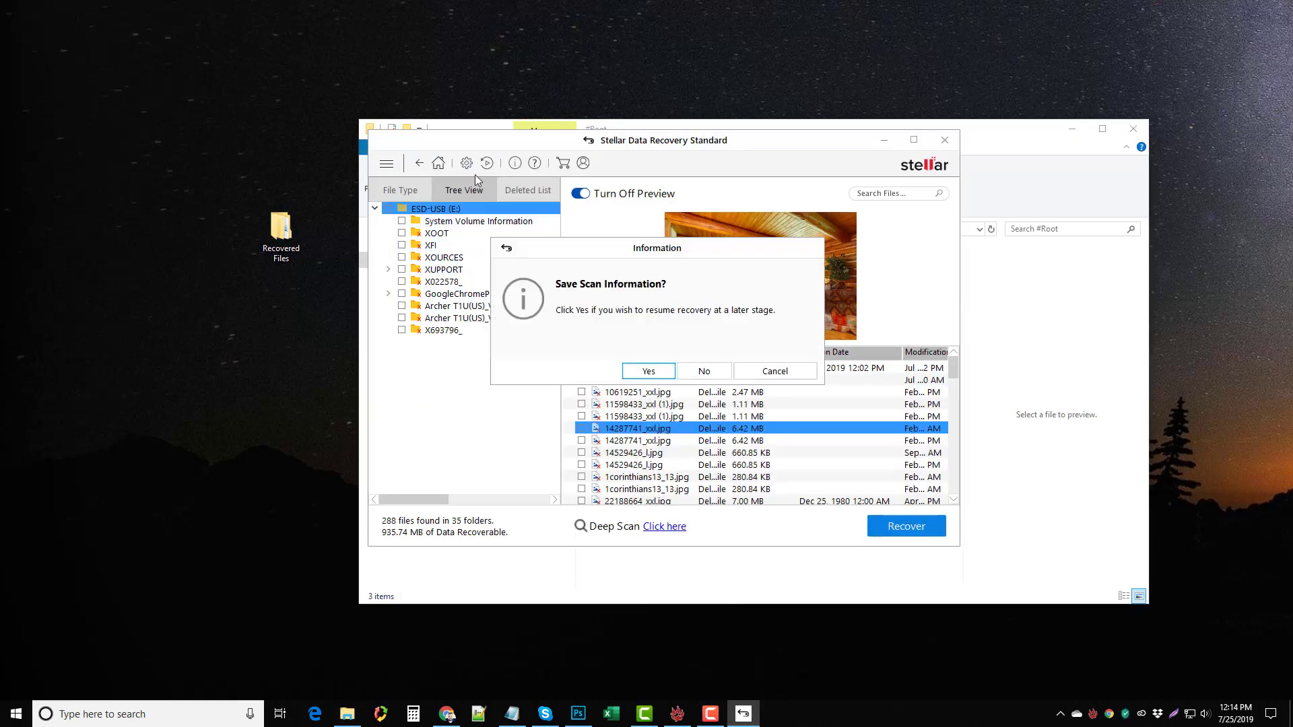
left_click(711, 371)
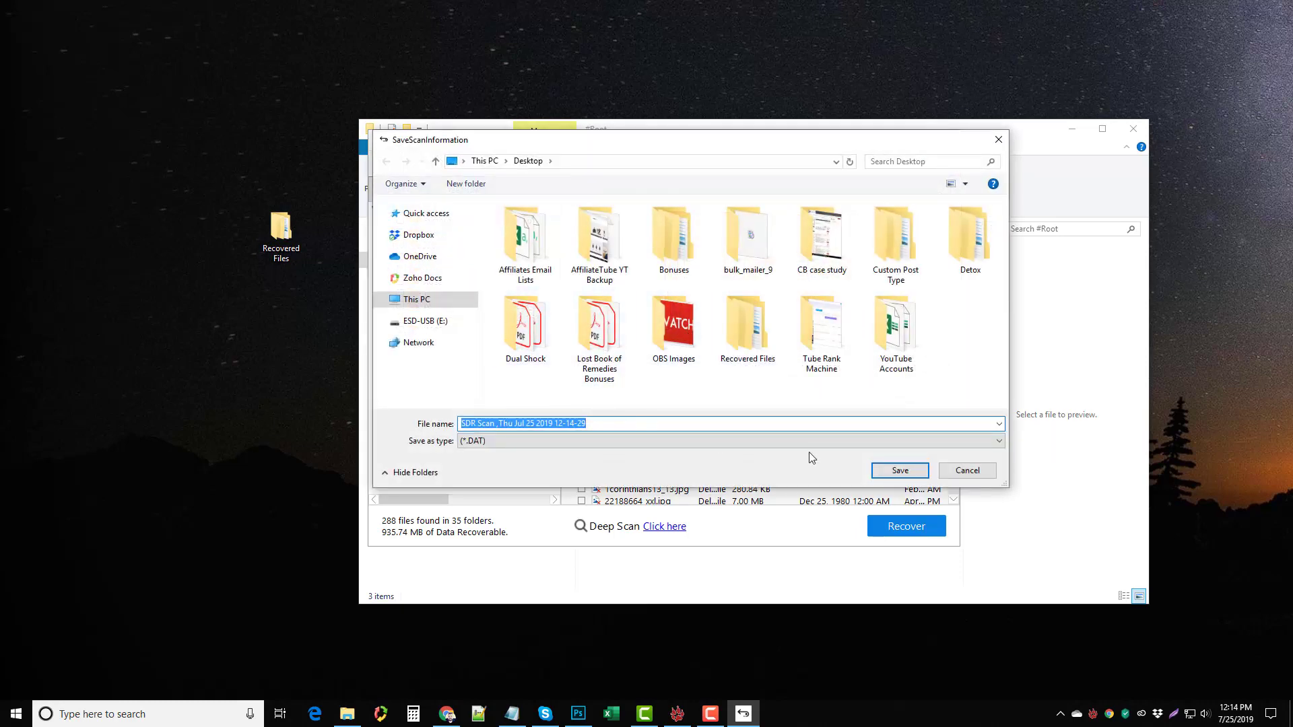
left_click(970, 474)
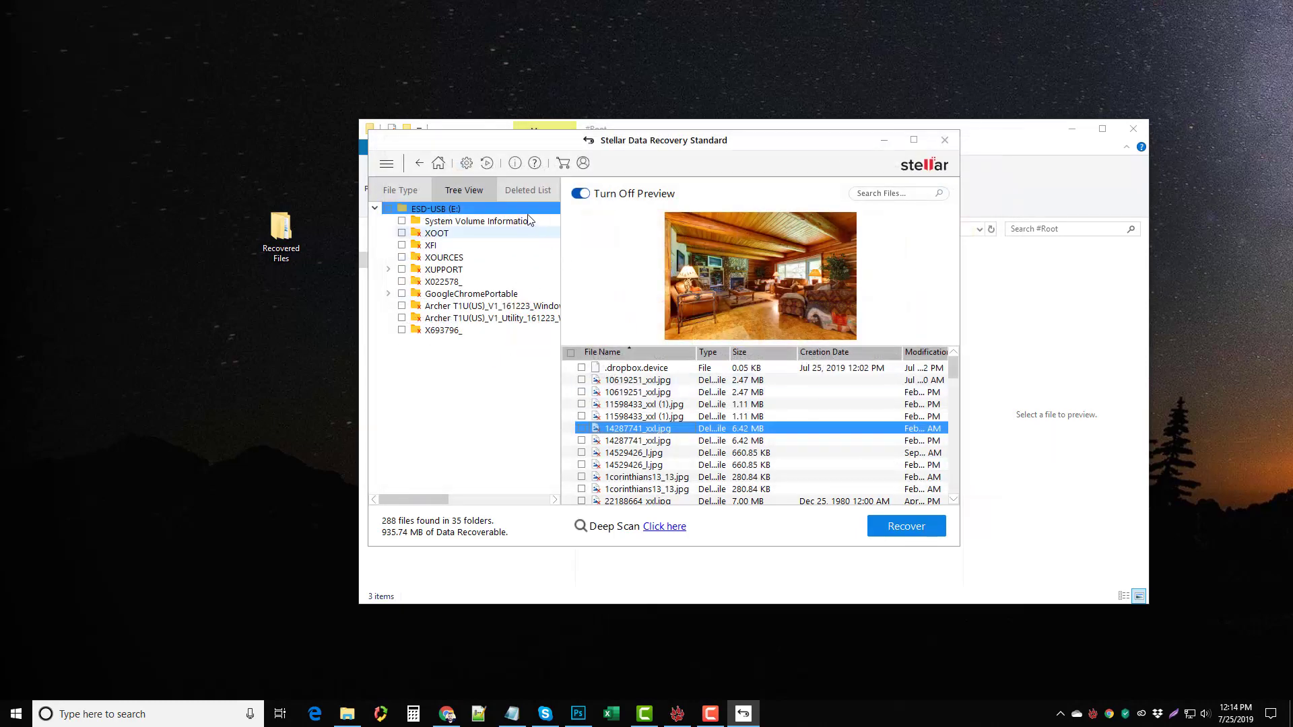
left_click(439, 166)
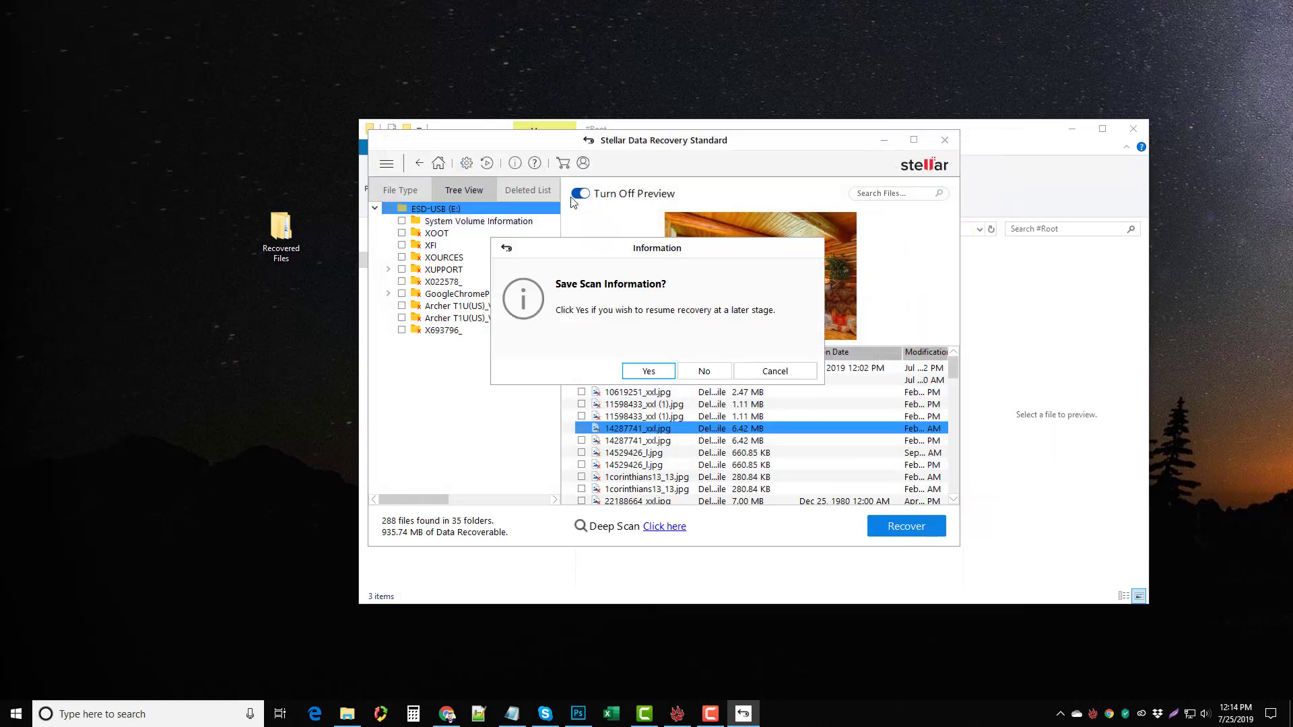
left_click(709, 372)
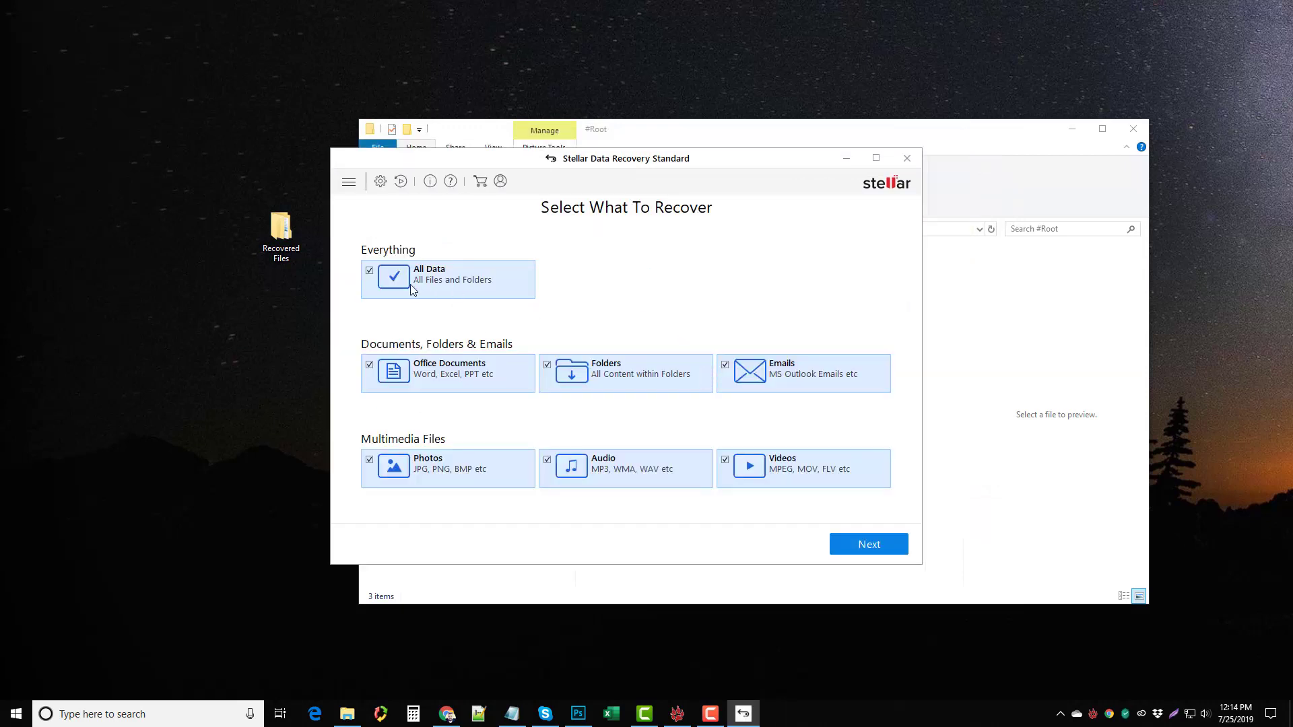